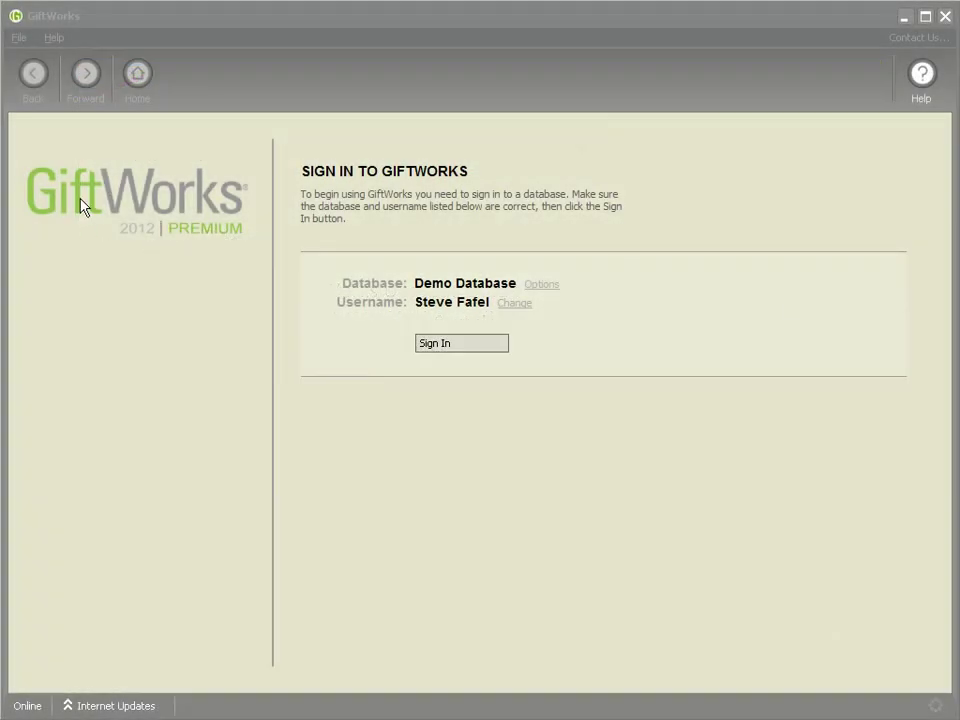
- Turn on Show full database location for the Demo Database
left_click_drag(414, 283, 507, 284)
left_click(414, 283)
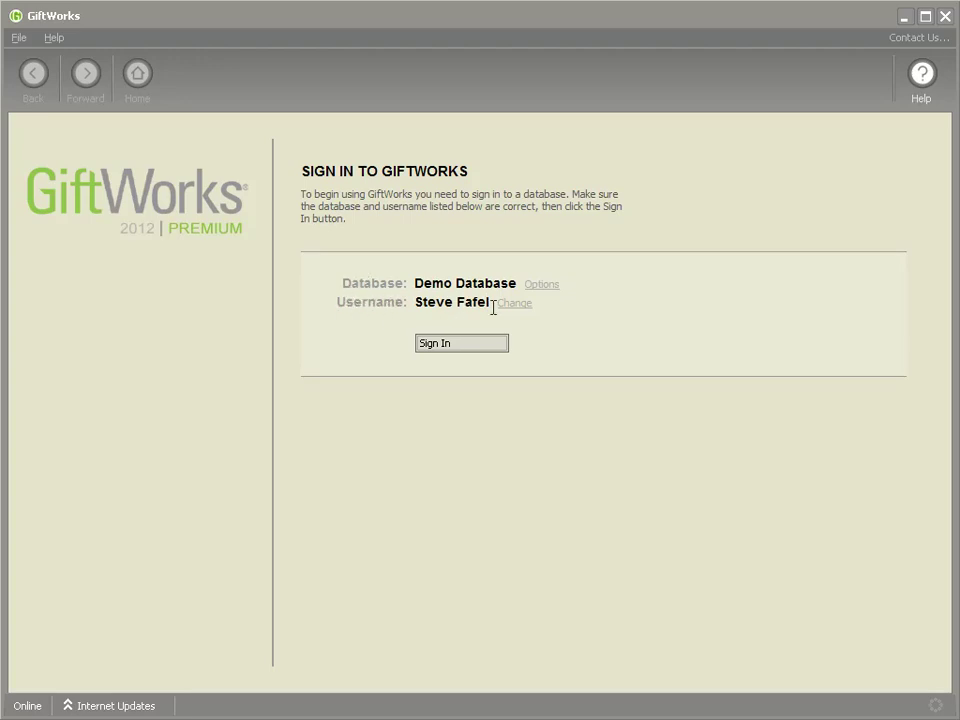
left_click(555, 288)
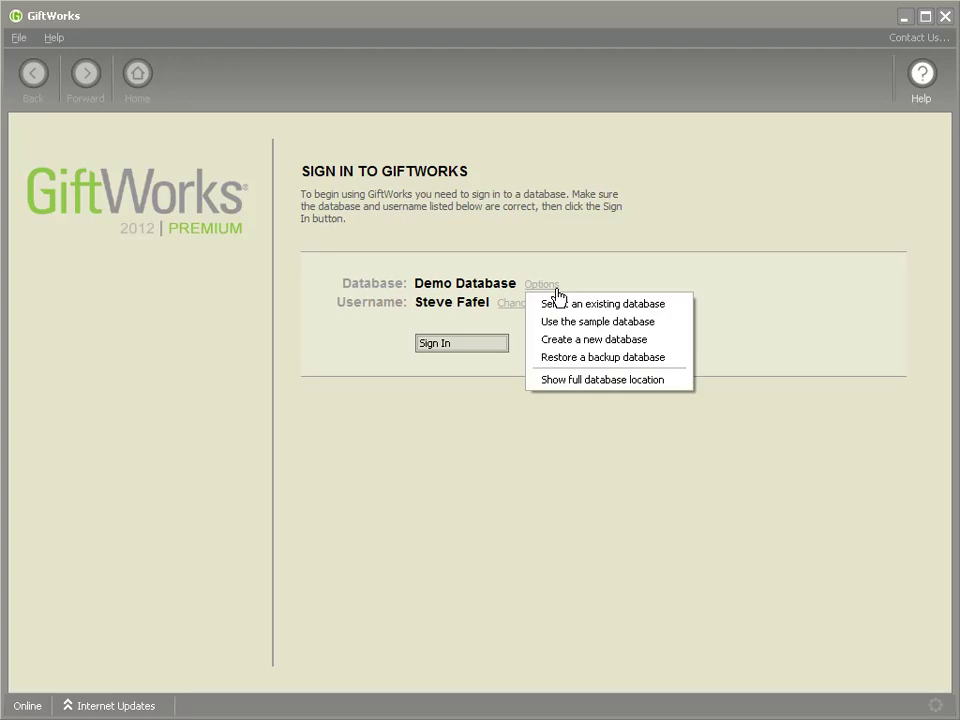
left_click(577, 386)
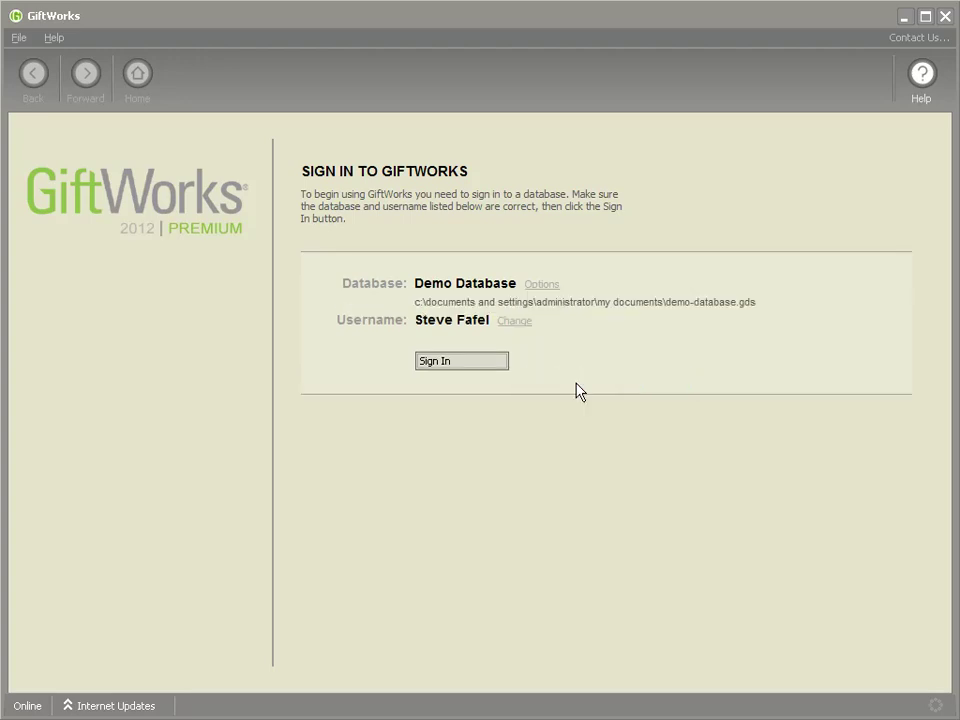
- Inspect the displayed path by highlighting its folder, the demo-database.gds file name and the drive letter
left_click_drag(416, 302, 757, 303)
left_click(721, 302)
left_click_drag(665, 302, 760, 303)
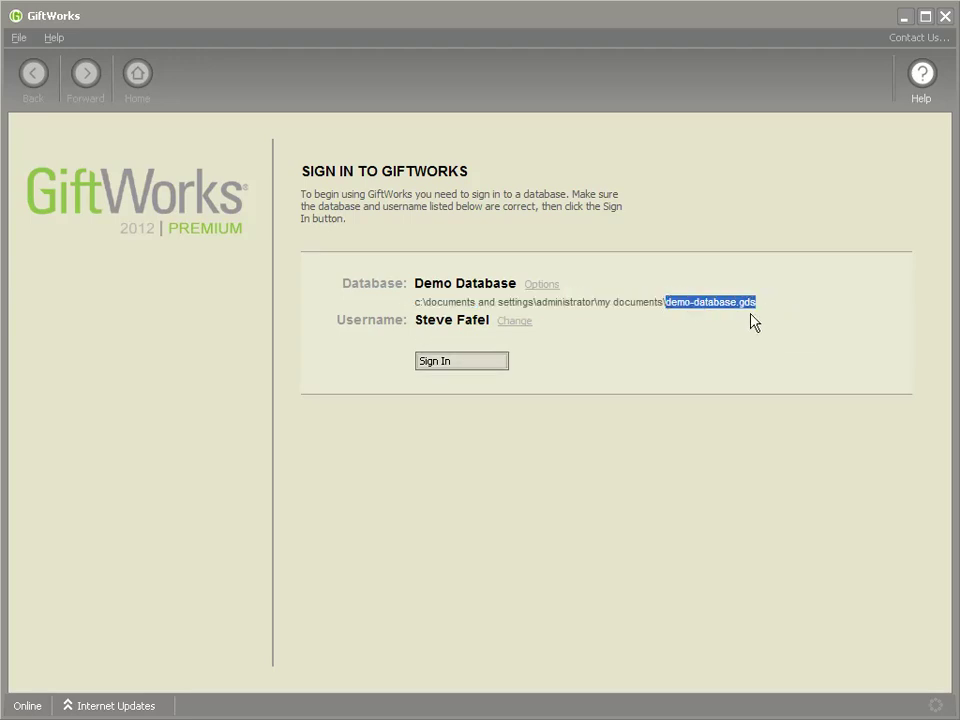
left_click(741, 302)
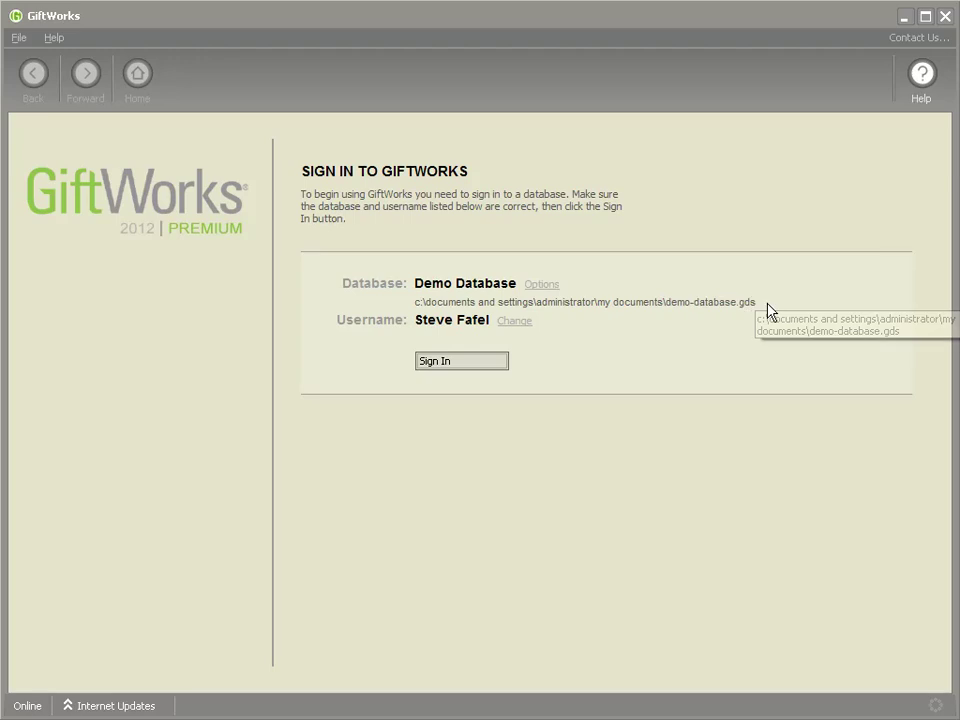
left_click_drag(419, 302, 763, 311)
left_click(776, 313)
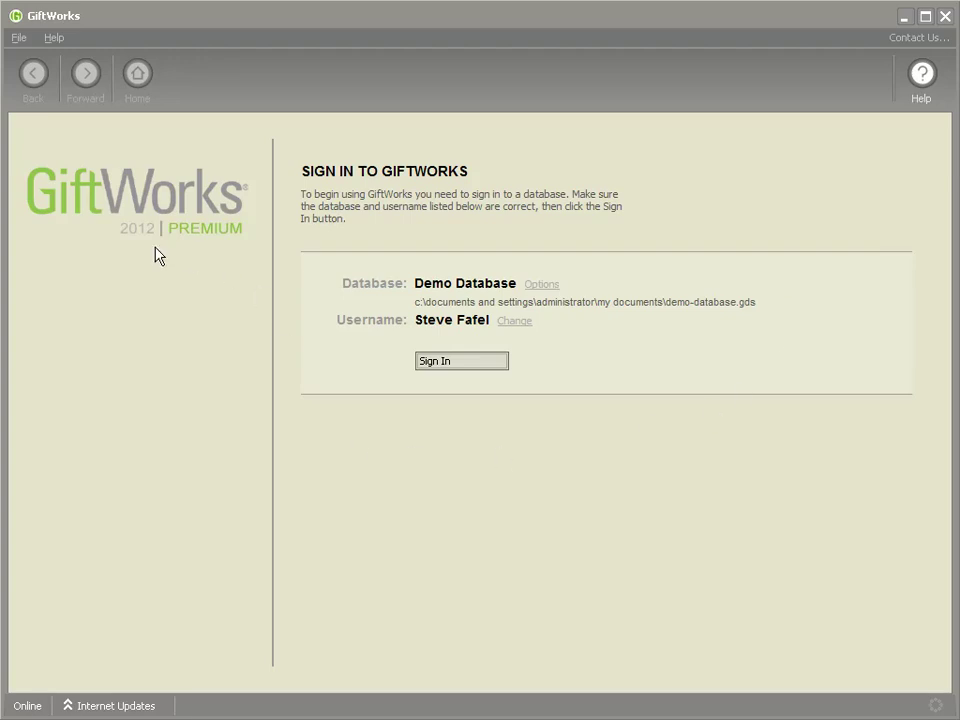
left_click_drag(414, 302, 772, 302)
left_click(784, 312)
left_click_drag(414, 302, 421, 302)
left_click(420, 302)
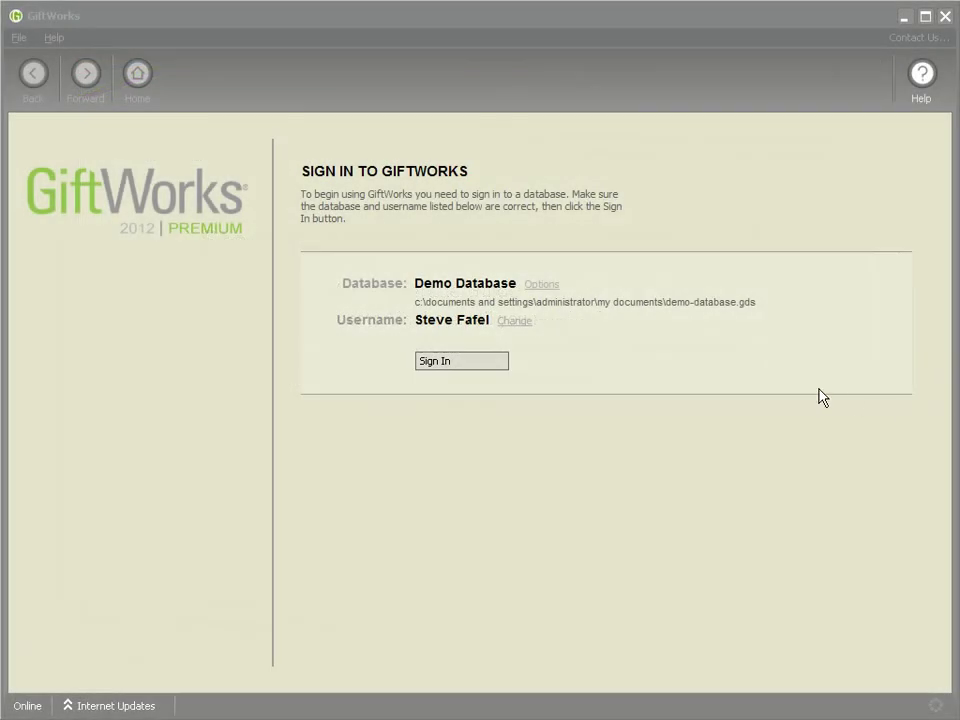
- Sign in to Demo Database and open Settings' Backup your database window
left_click(478, 367)
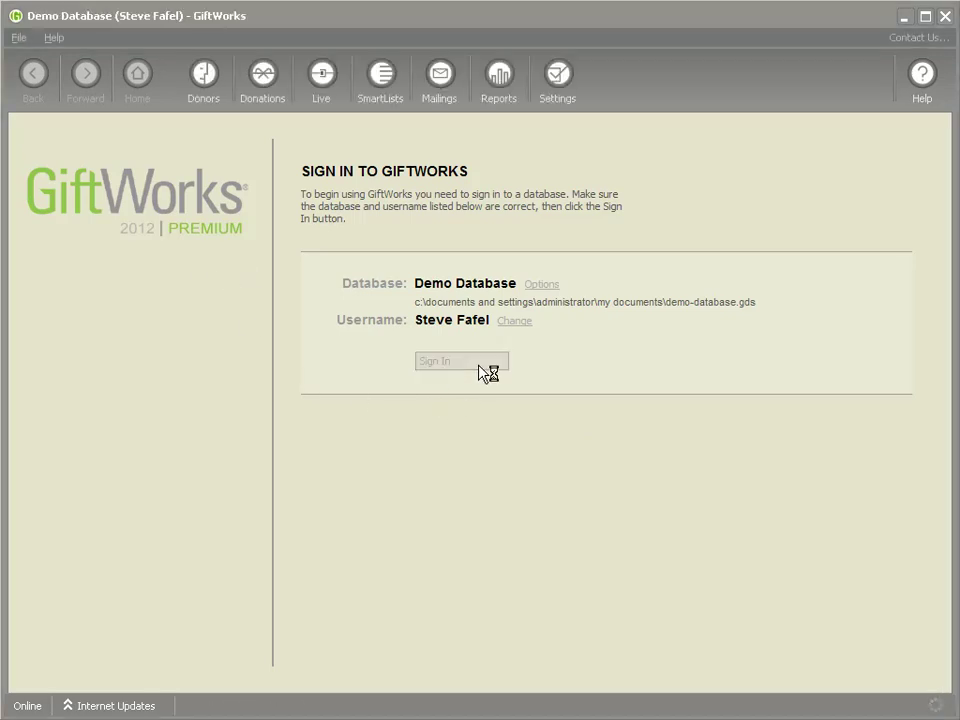
left_click(566, 88)
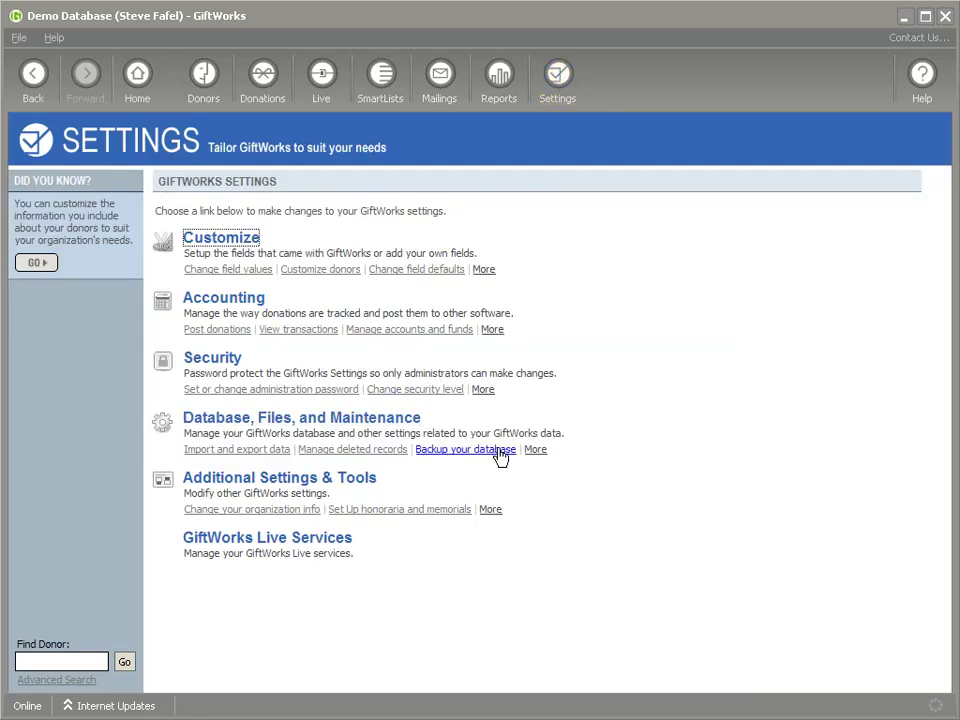
left_click(463, 455)
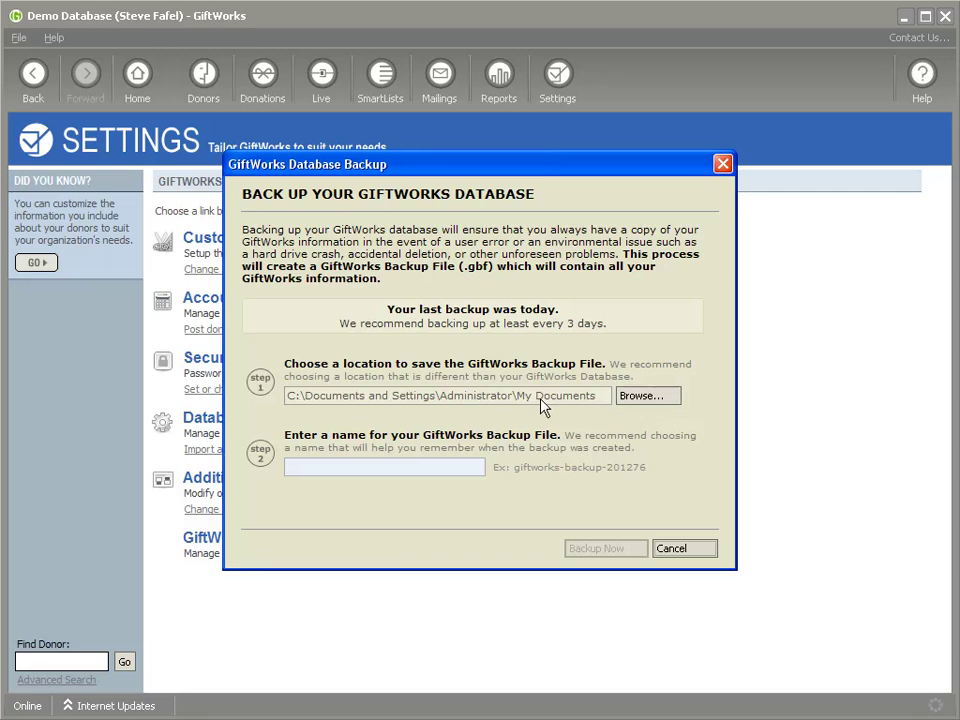
- Save the backup as giftworks-backup-20120707, overwriting the existing file, and acknowledge completion
left_click(392, 463)
type("giftworks-backup-20120707")
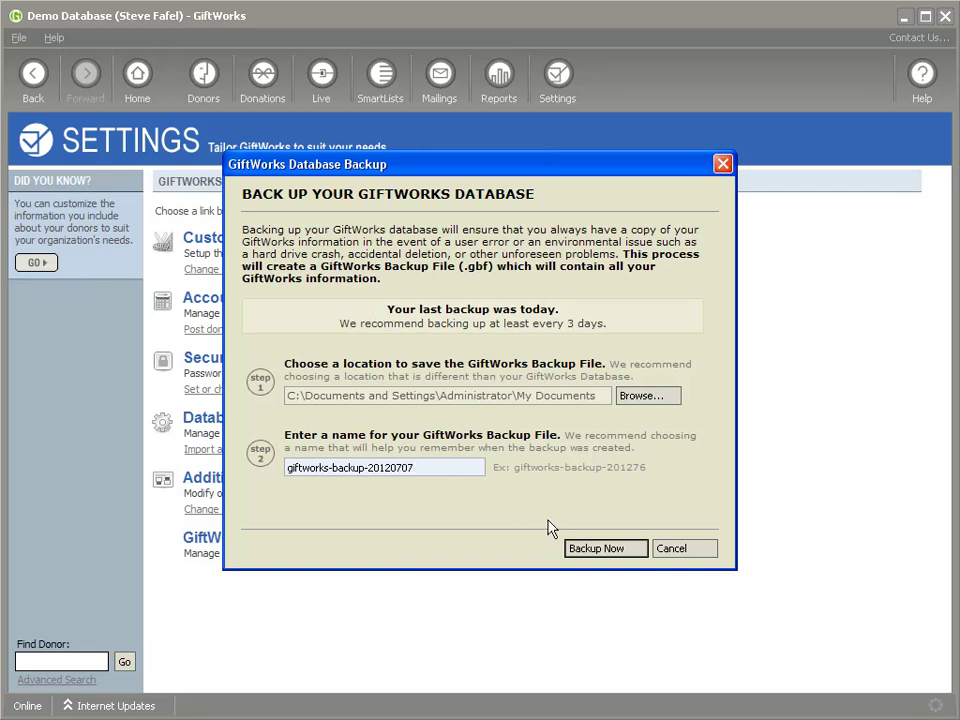
left_click(612, 550)
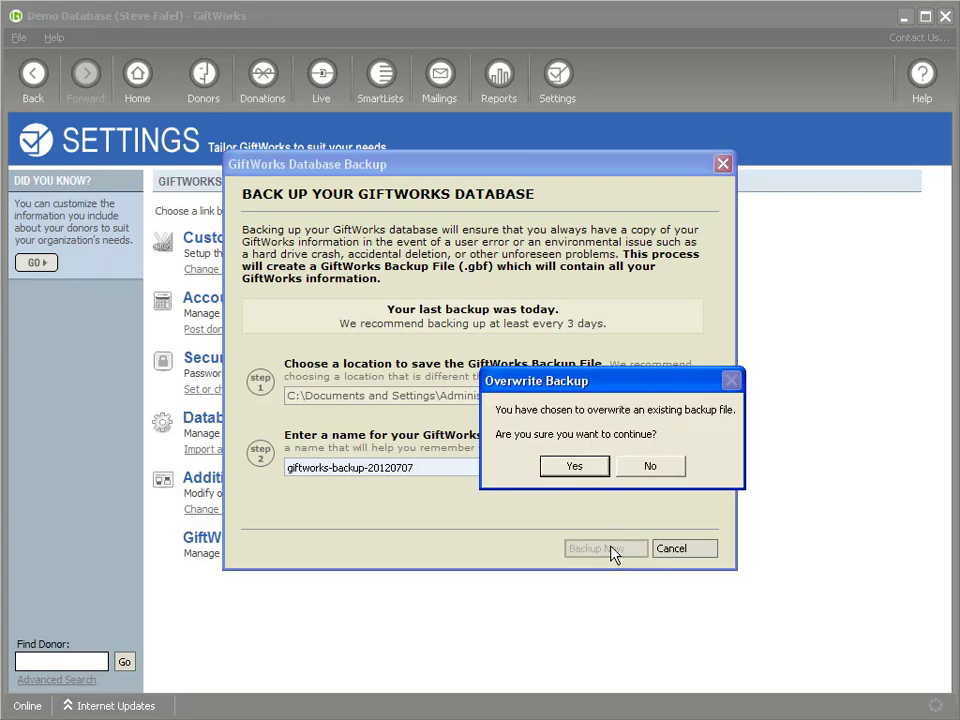
left_click(573, 469)
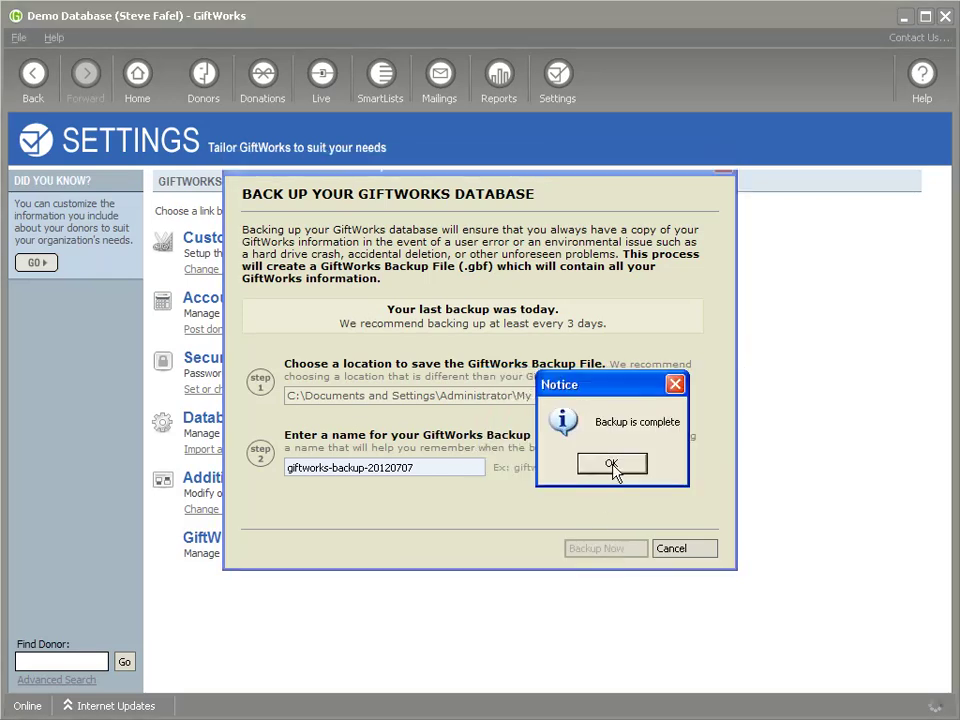
left_click(612, 465)
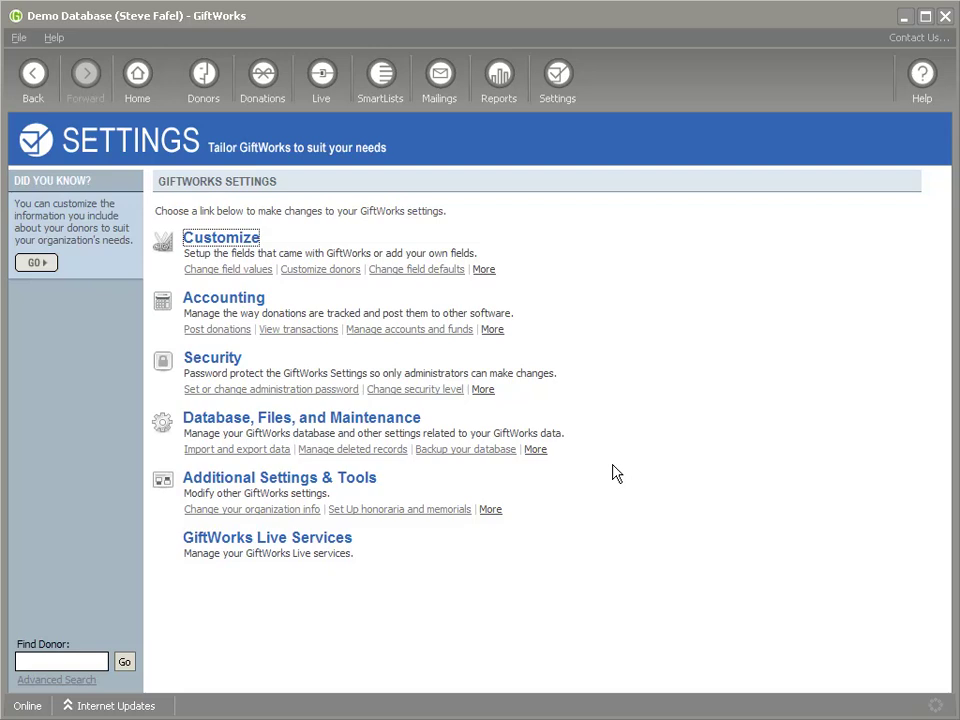
- Open My Documents from Start and select giftworks-backup-20120707.gbf in the list
key("super")
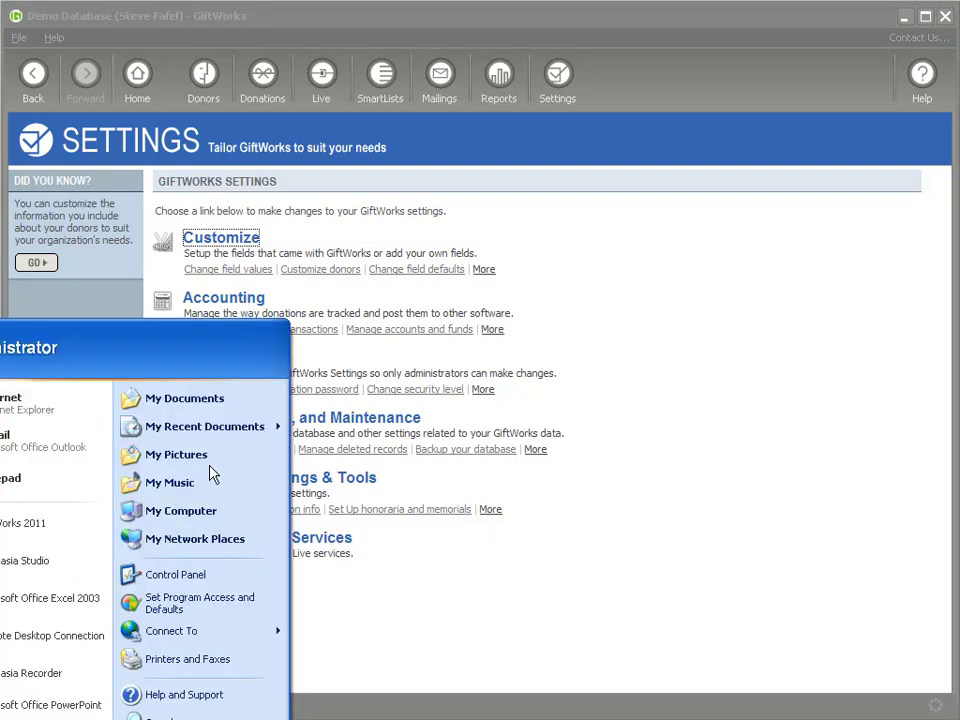
left_click(209, 401)
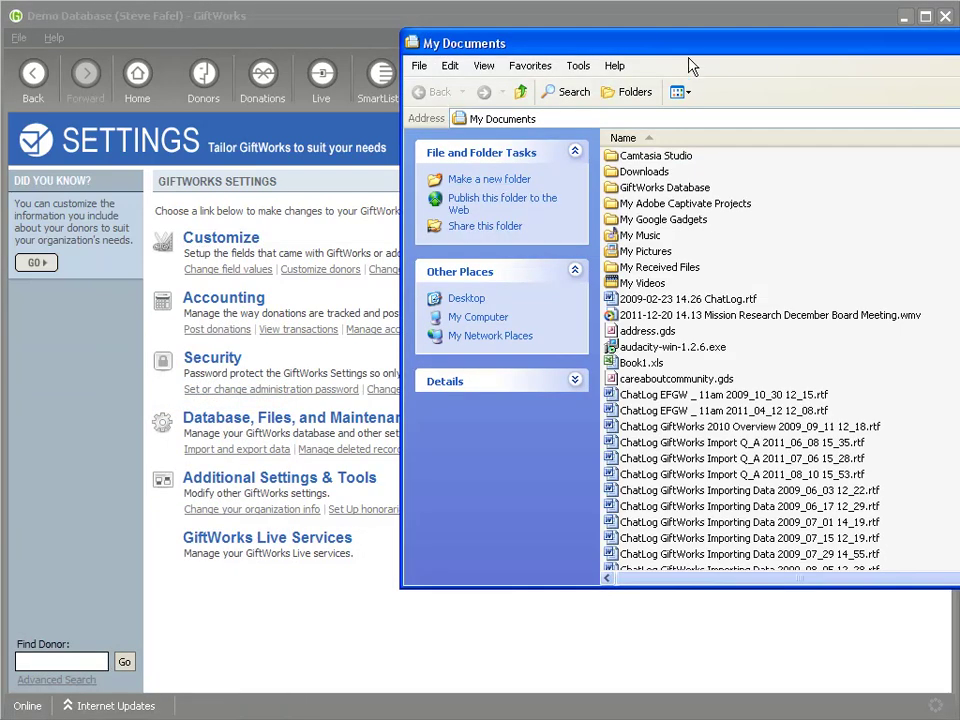
left_click_drag(688, 43, 433, 48)
scroll(470, 380, "down", 11)
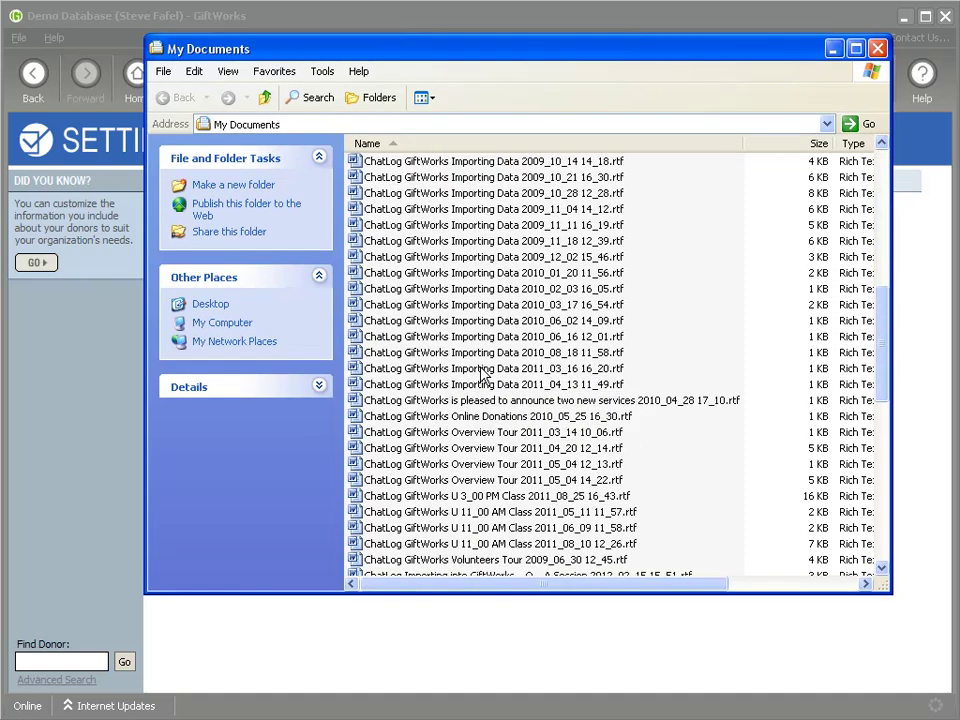
scroll(480, 376, "down", 8)
left_click(390, 436)
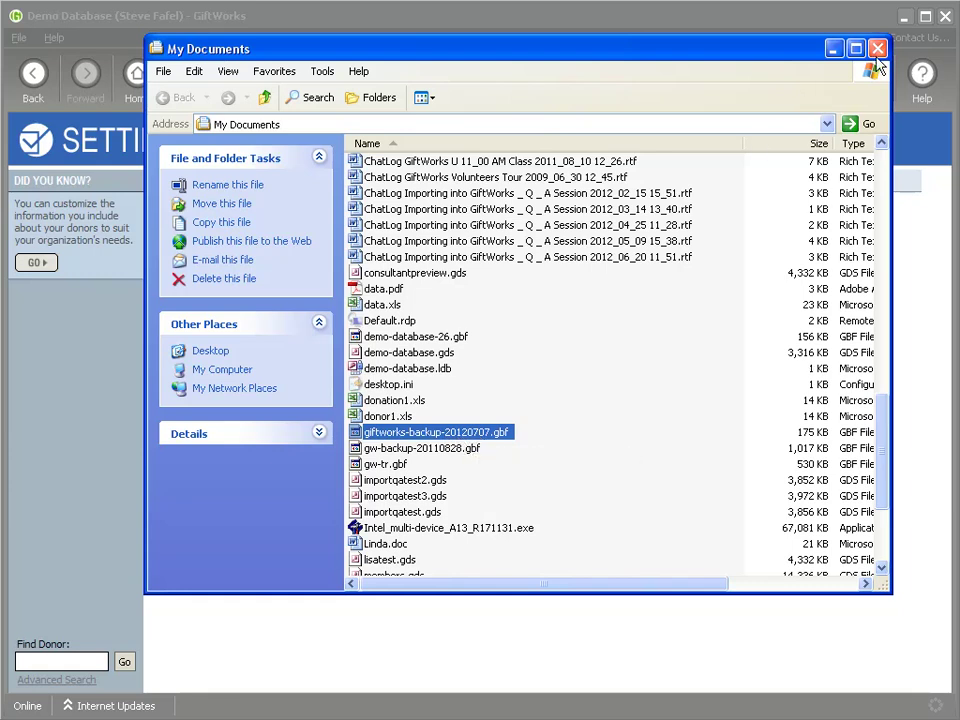
- Close My Documents, then use File > Sign Out and Exit in GiftWorks
left_click(876, 49)
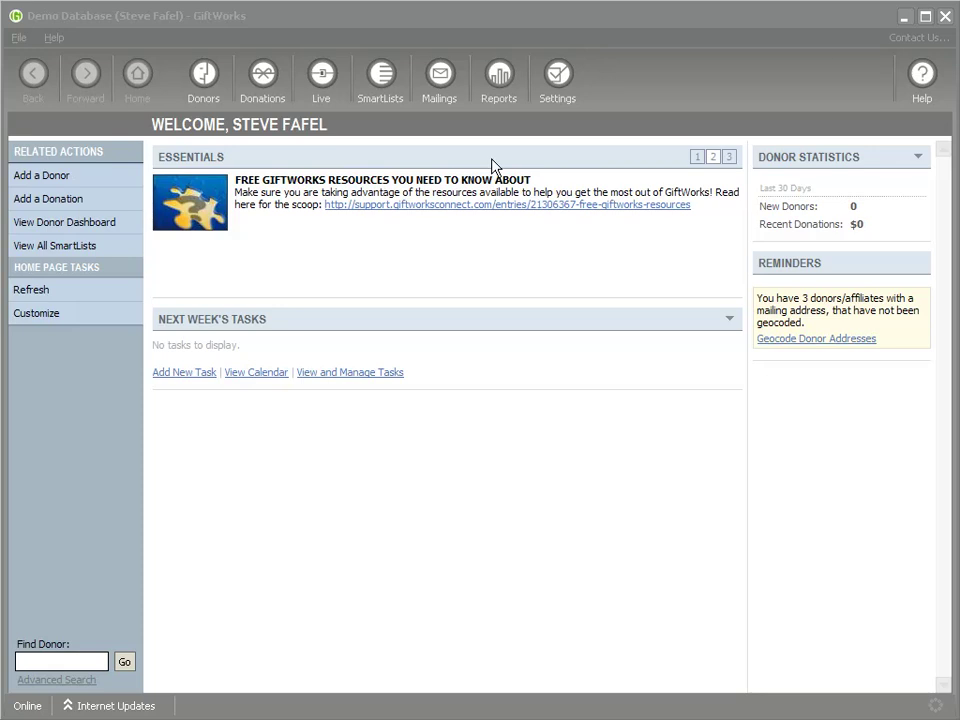
left_click(18, 38)
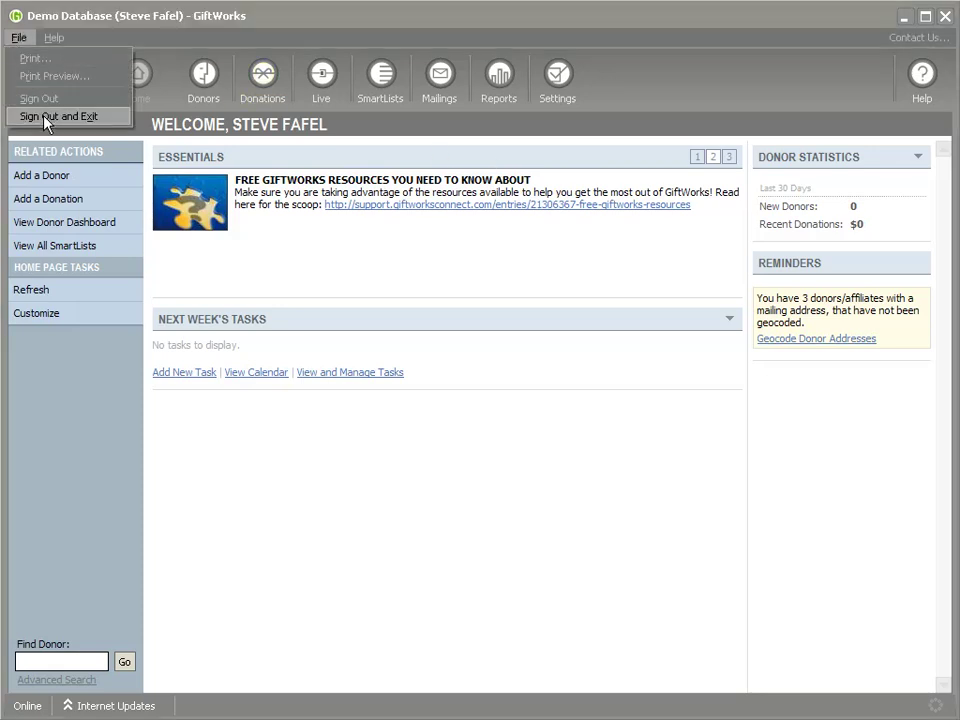
left_click(62, 117)
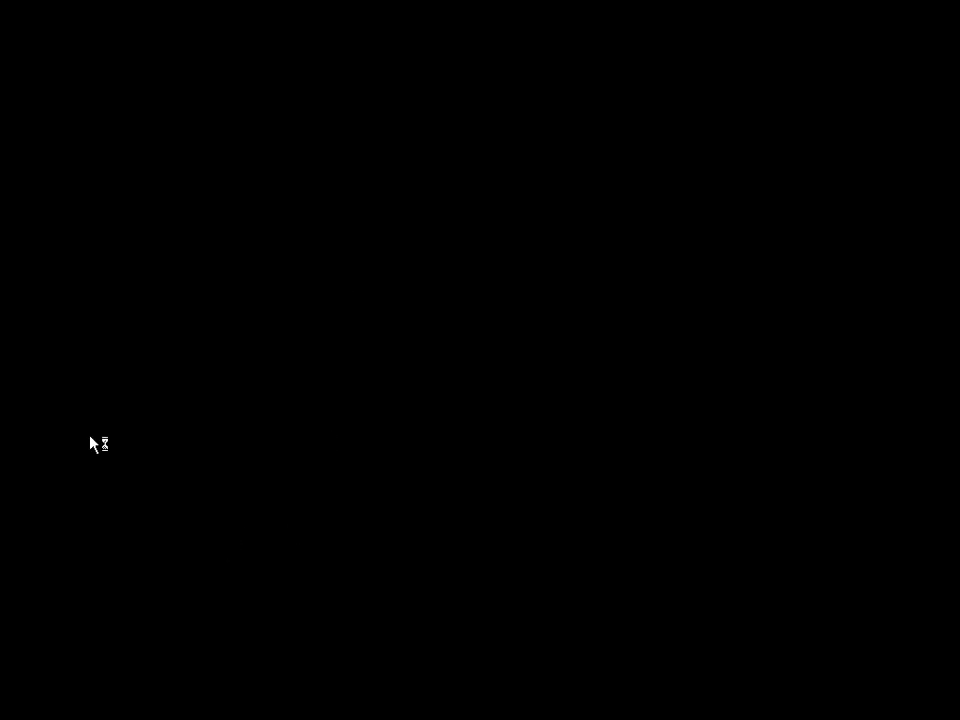
type("giftworksconnect.com/giftworks/download")
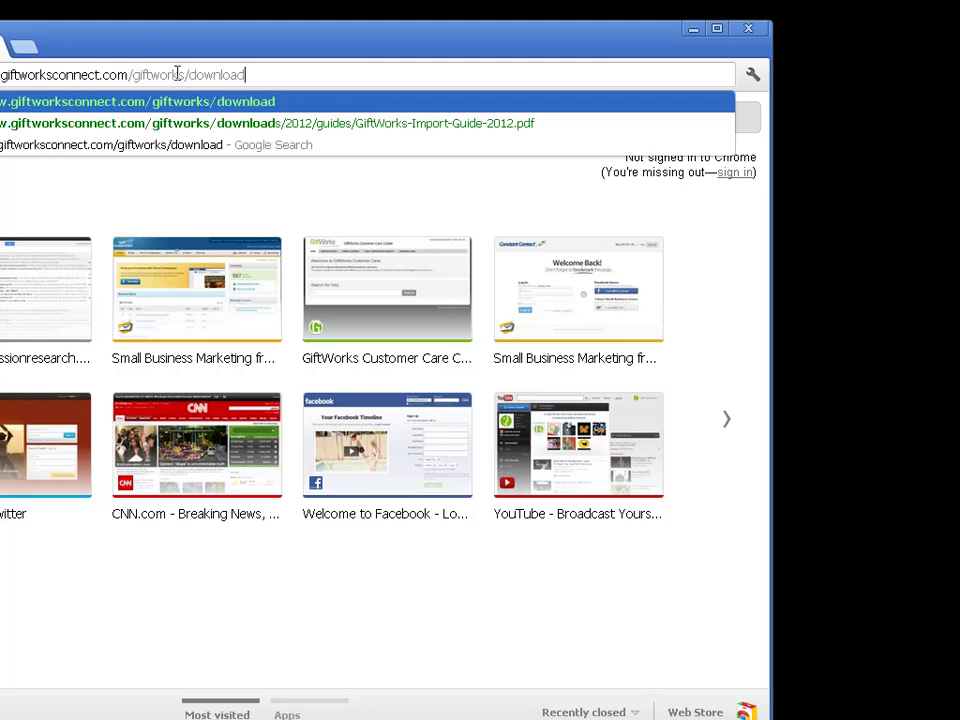
type("s")
key("Return")
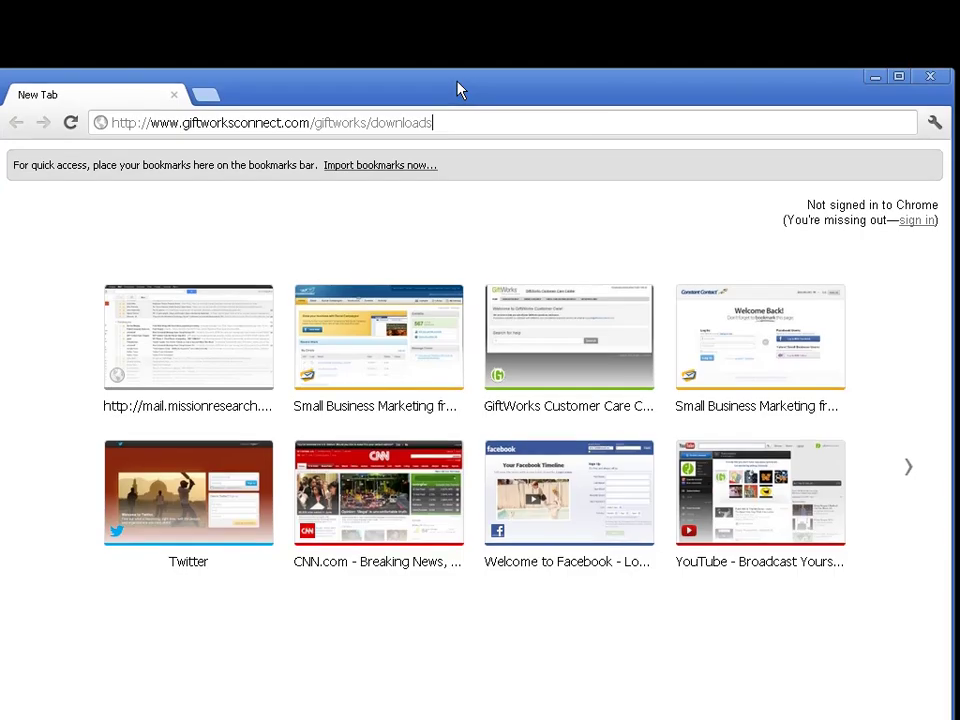
key("Return")
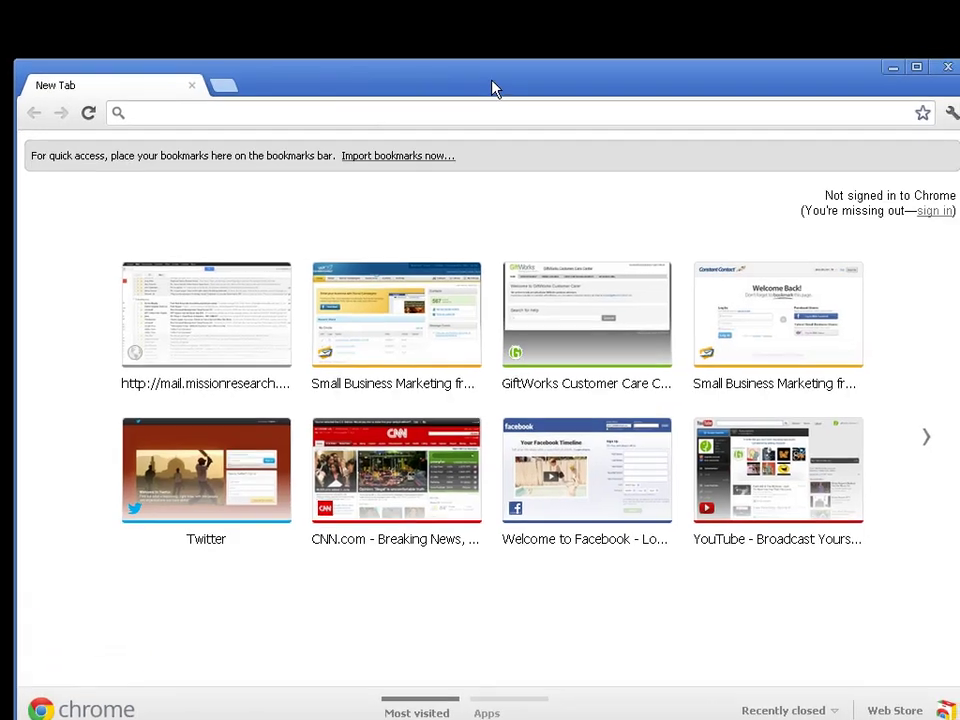
left_click(946, 67)
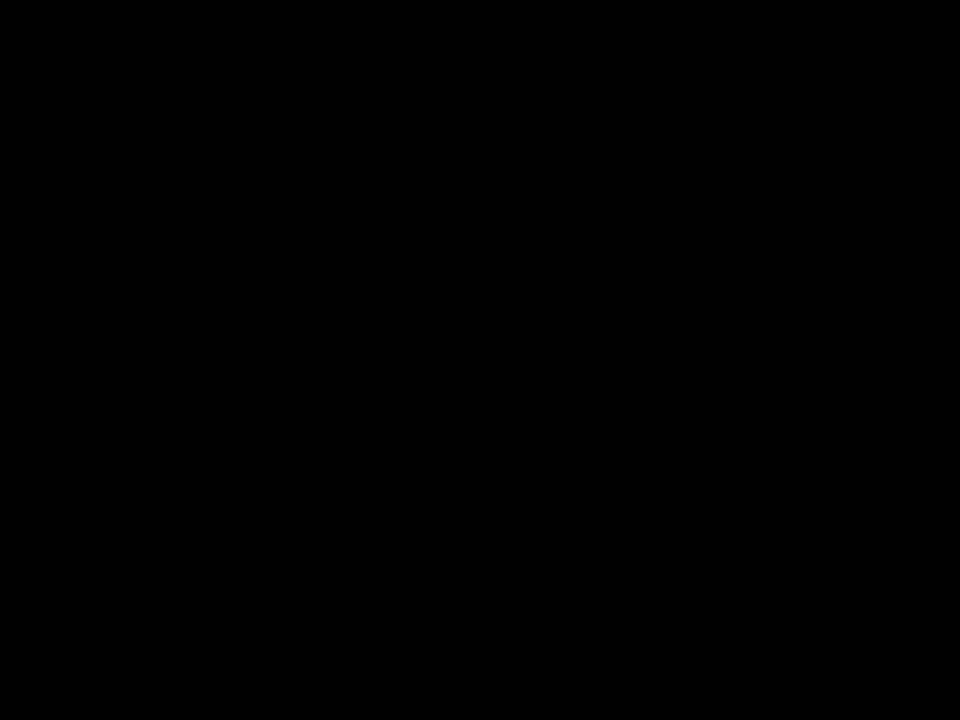
- Launch Giftworks-2013.exe, accept the licence agreement and keep the default install folder
left_click(70, 52)
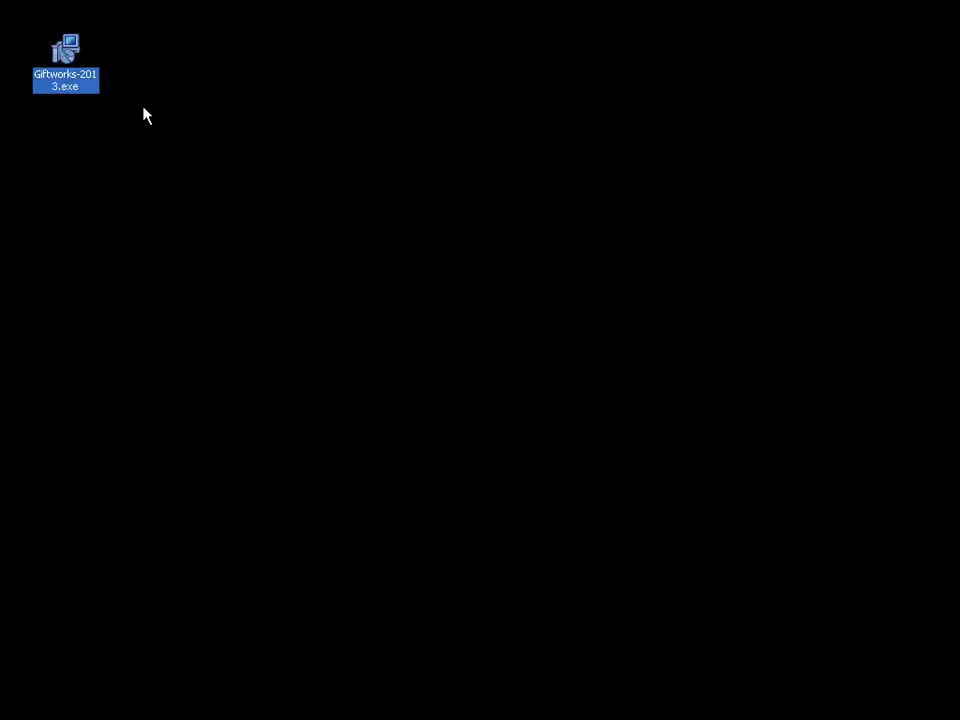
double_click(97, 65)
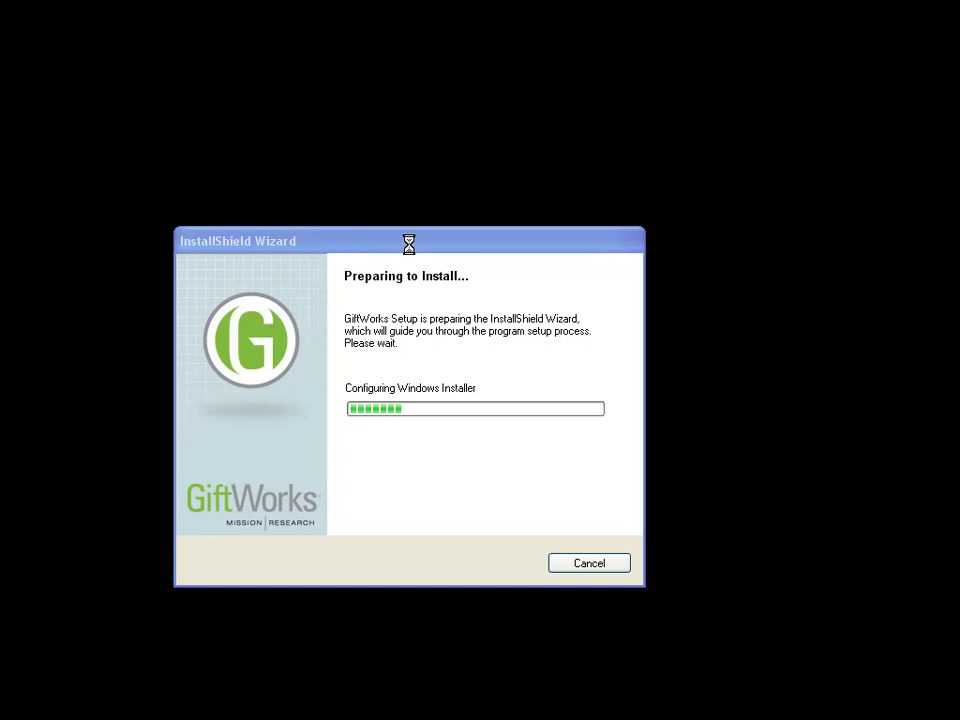
left_click_drag(410, 251, 460, 234)
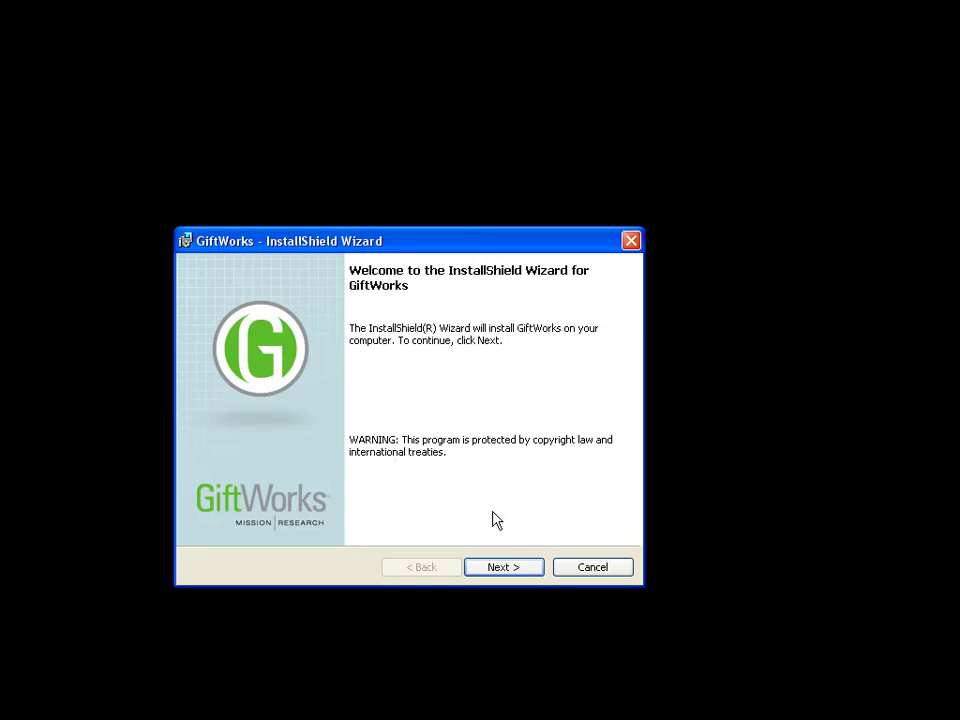
left_click(512, 574)
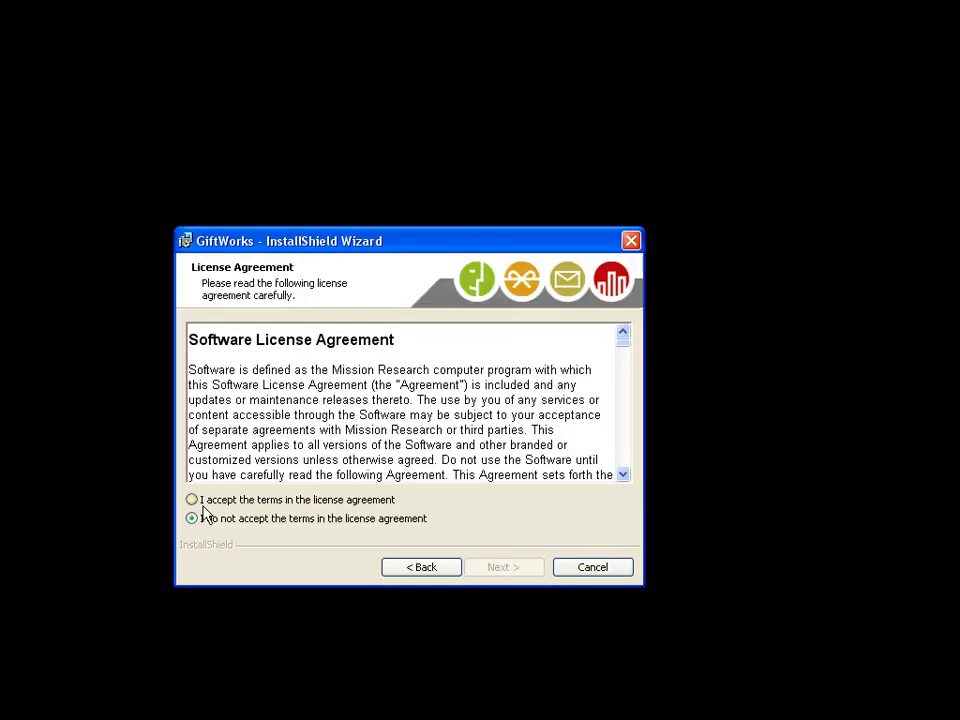
left_click(192, 499)
left_click(514, 573)
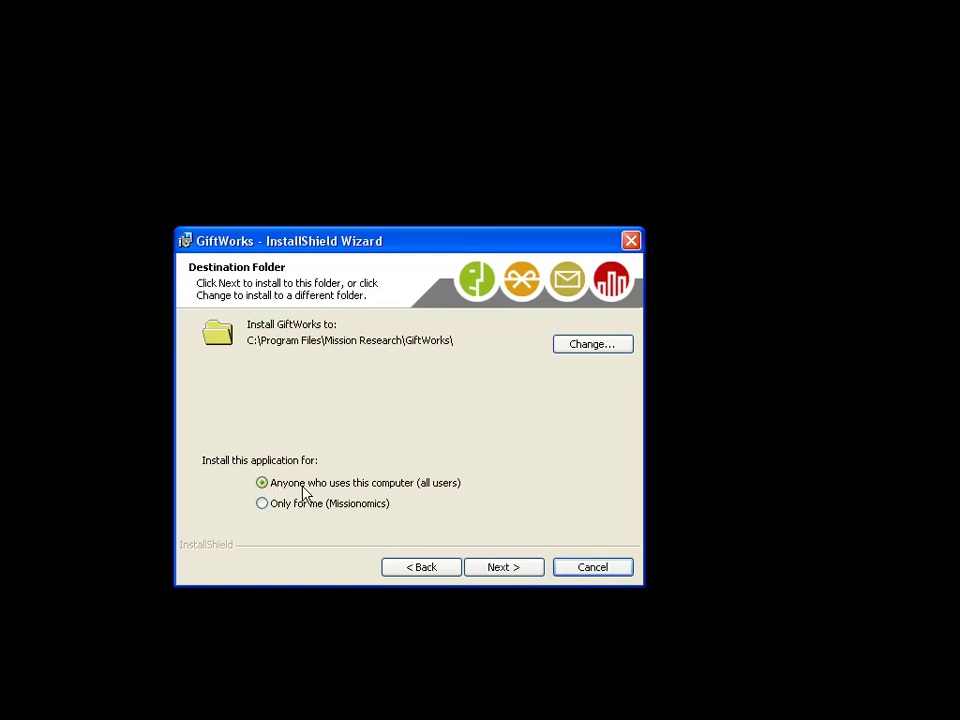
left_click(505, 571)
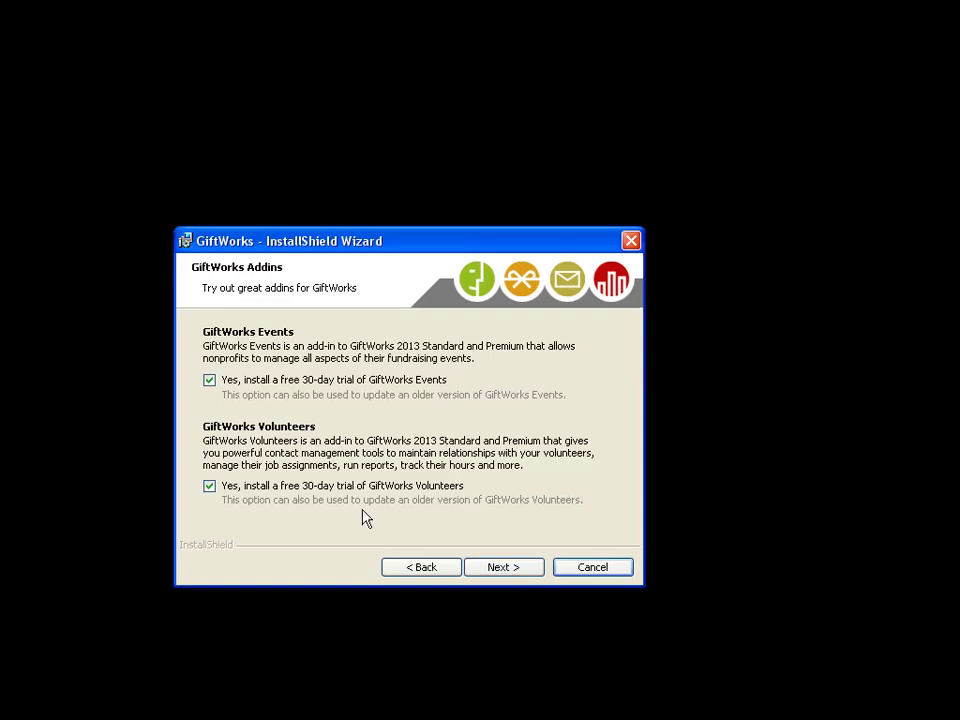
- Keep both Events and Volunteers 30-day add-in trials ticked and continue
left_click(209, 380)
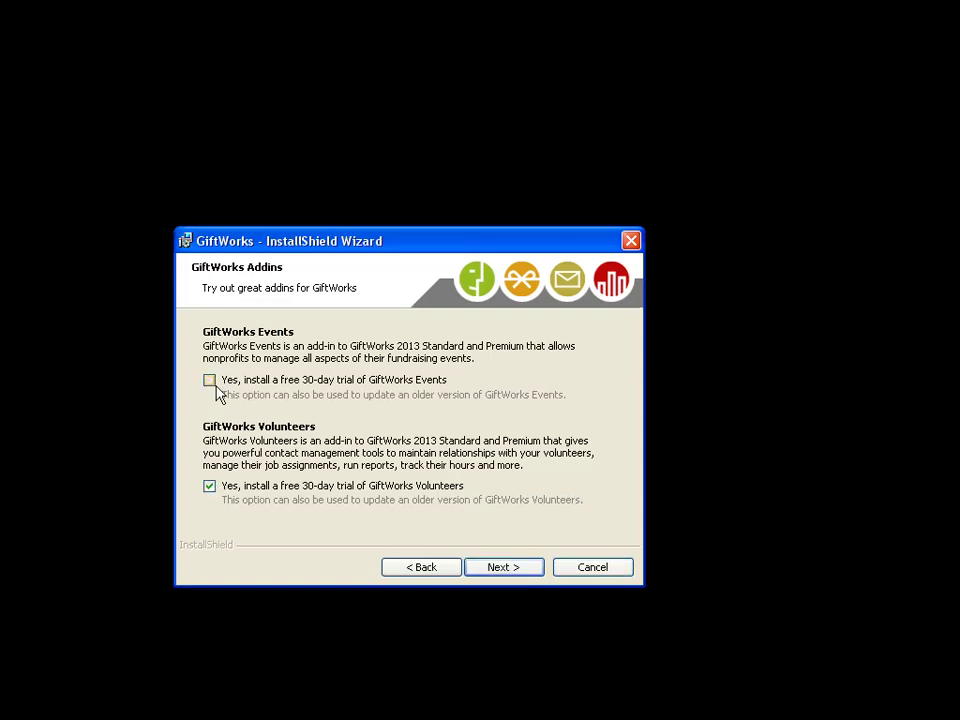
left_click(210, 382)
left_click(210, 489)
left_click(209, 382)
left_click(209, 487)
left_click(209, 381)
left_click(514, 568)
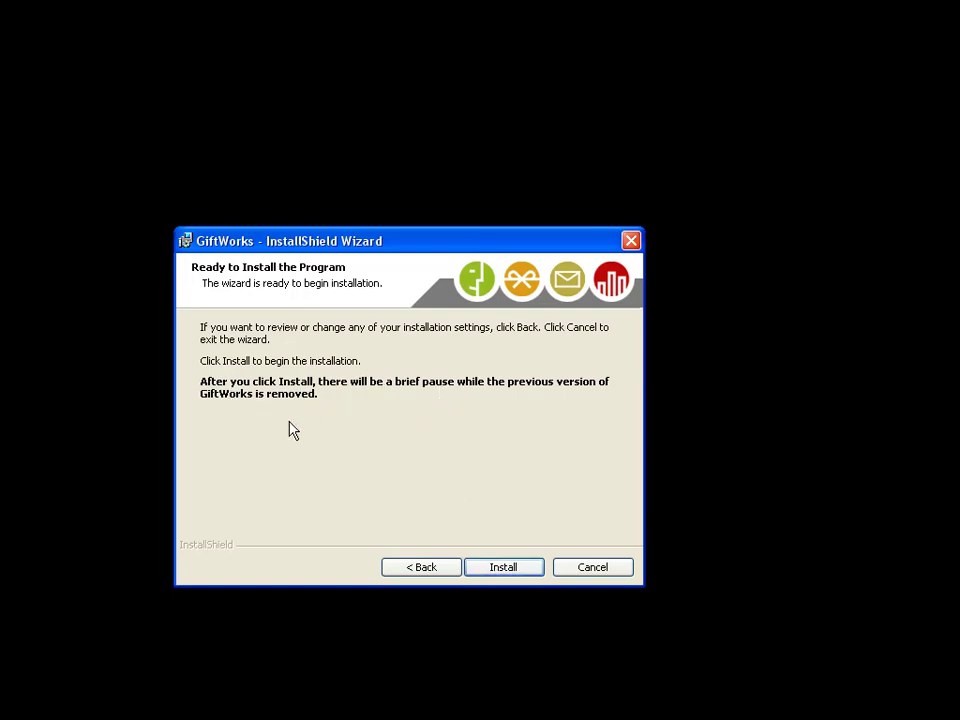
- Start the installation and let it run until the Events add-in wizard resumes
left_click(513, 570)
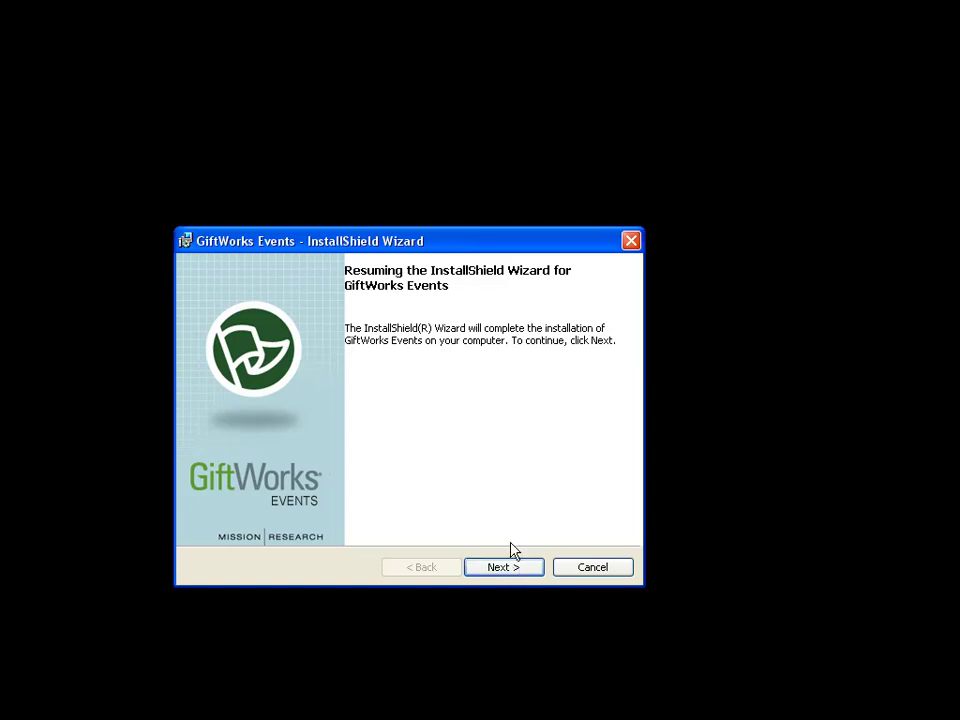
- Complete the Events and Volunteers add-in wizards, then finish with Launch GiftWorks ticked
left_click(517, 570)
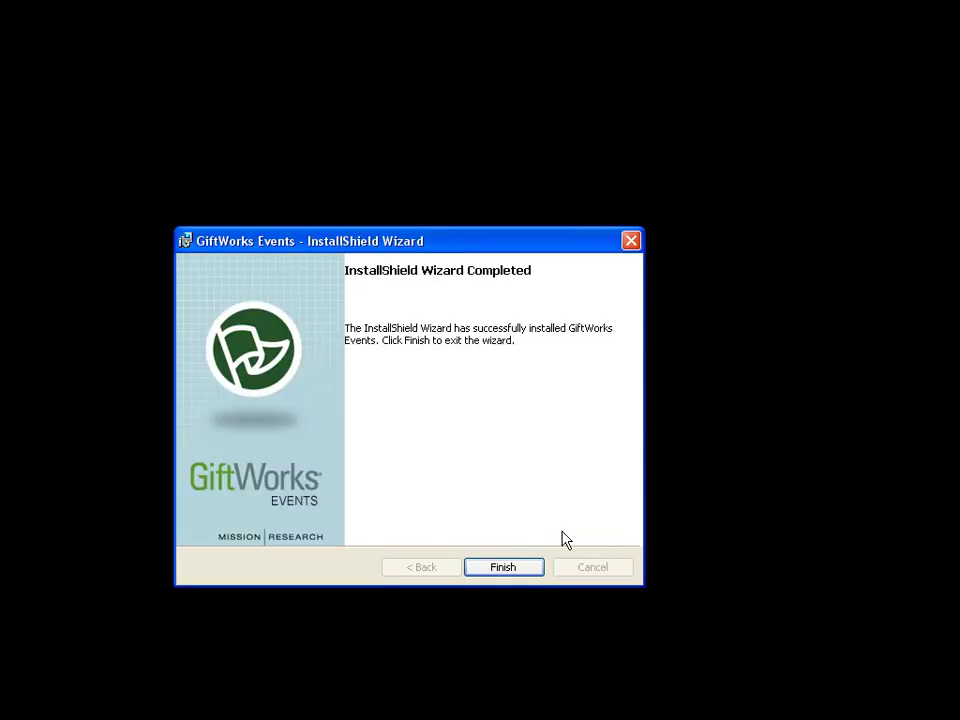
left_click(503, 567)
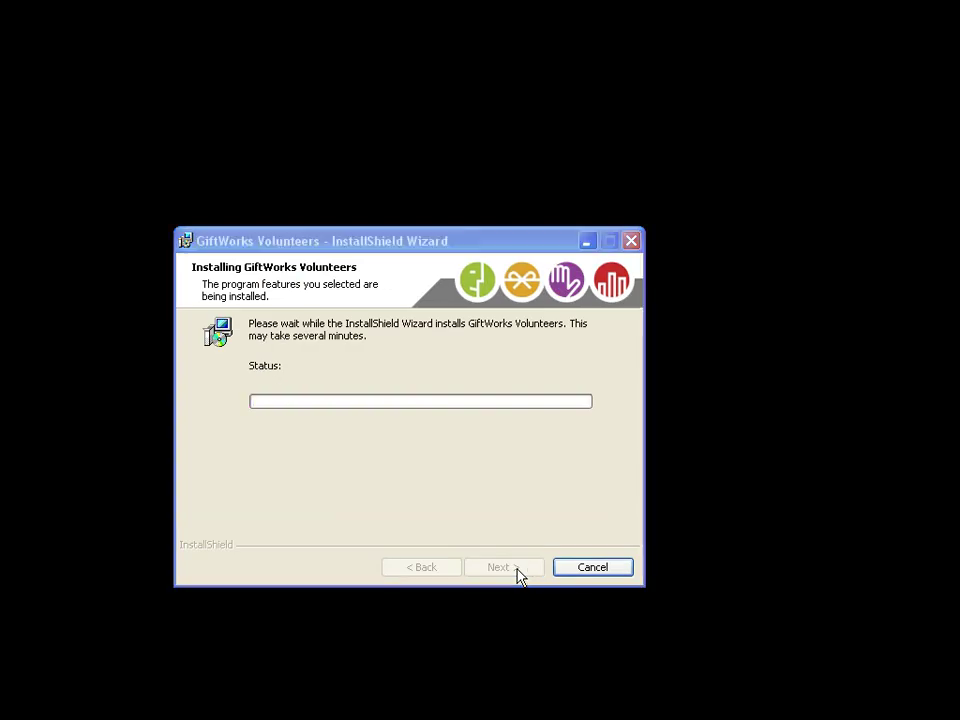
left_click(517, 569)
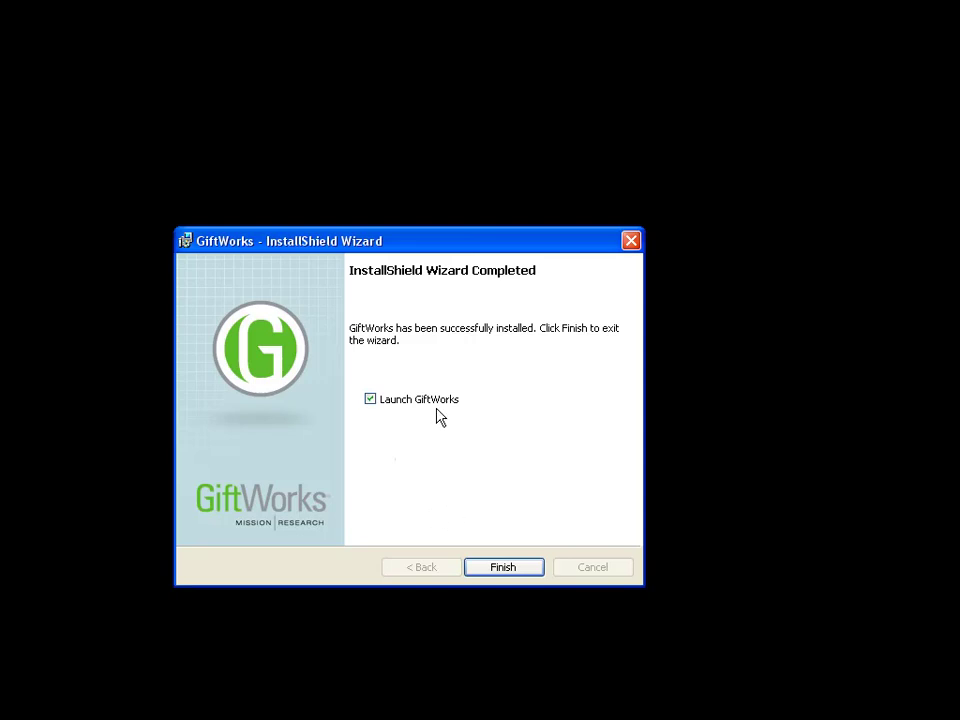
left_click(512, 570)
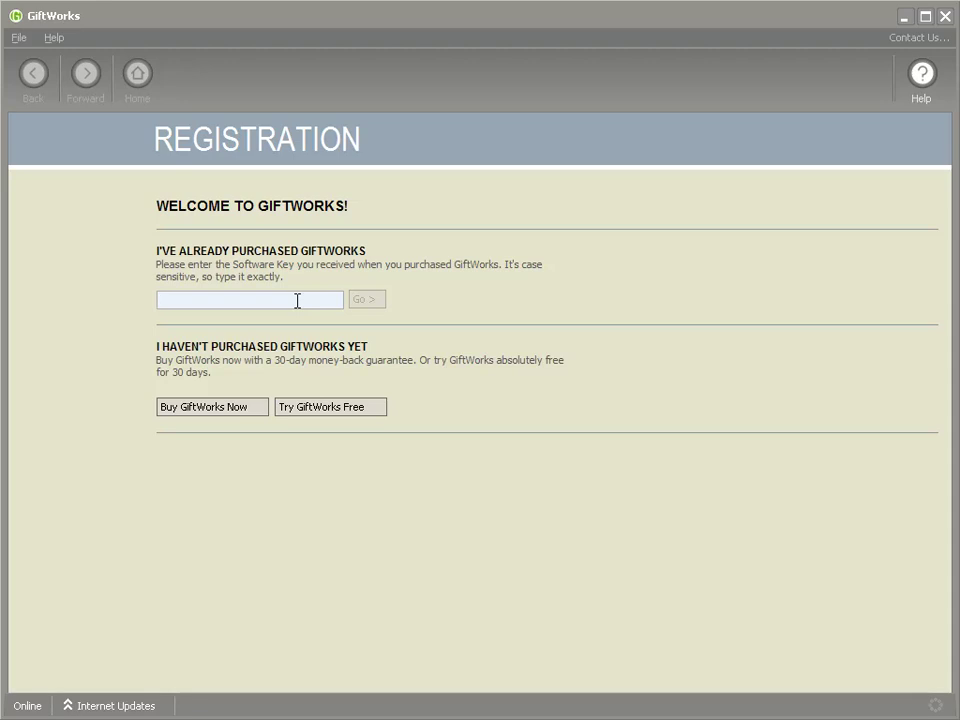
- Register a free 30-day trial and choose Buy Later
left_click(358, 414)
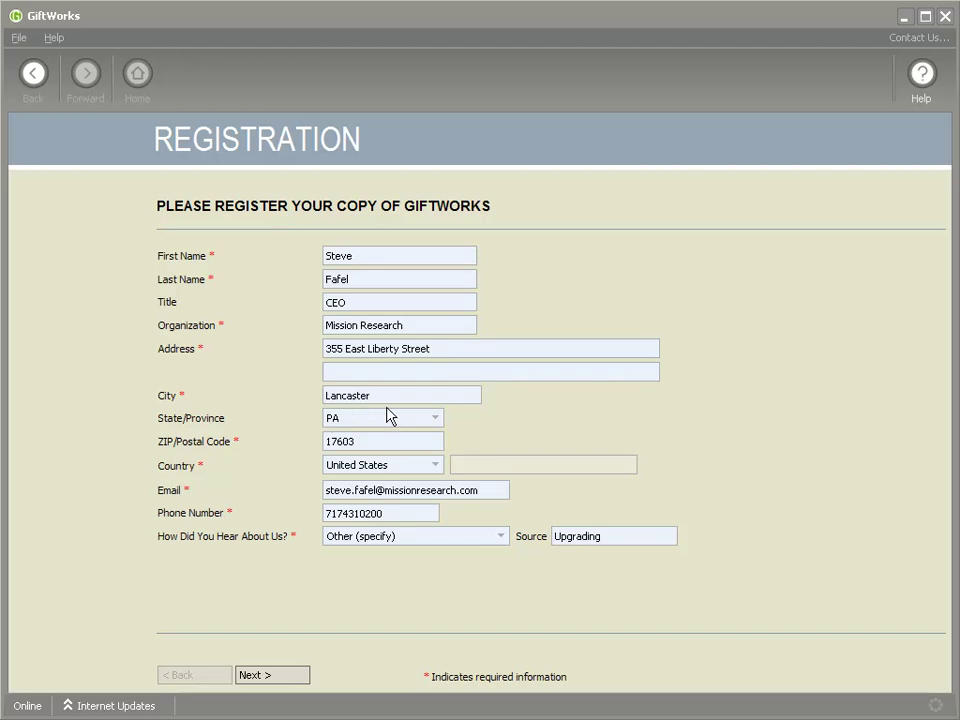
left_click(276, 680)
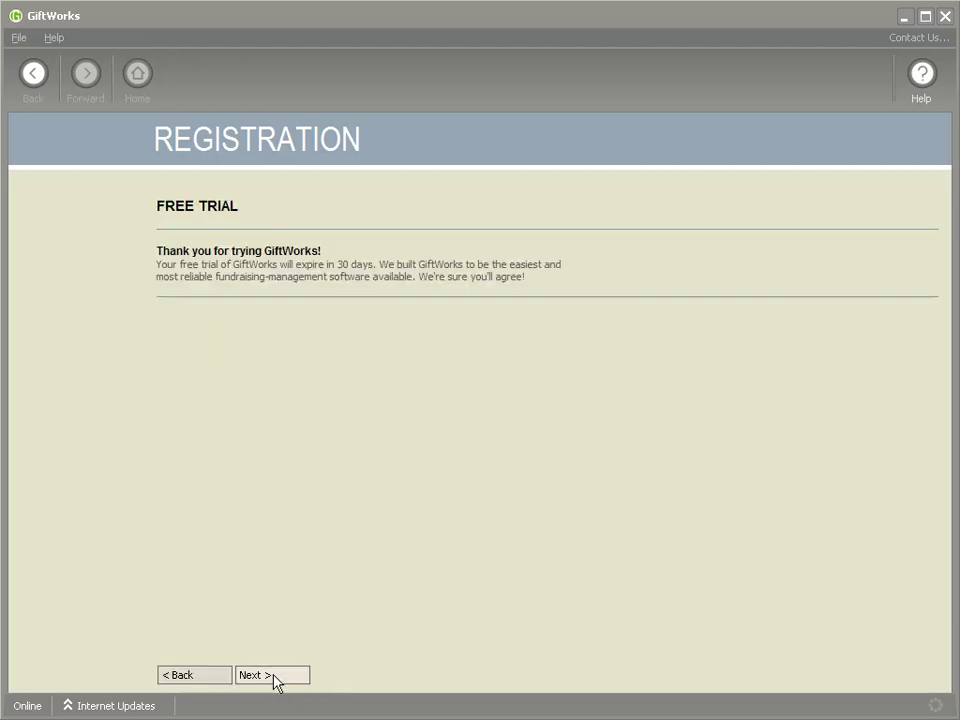
left_click(270, 676)
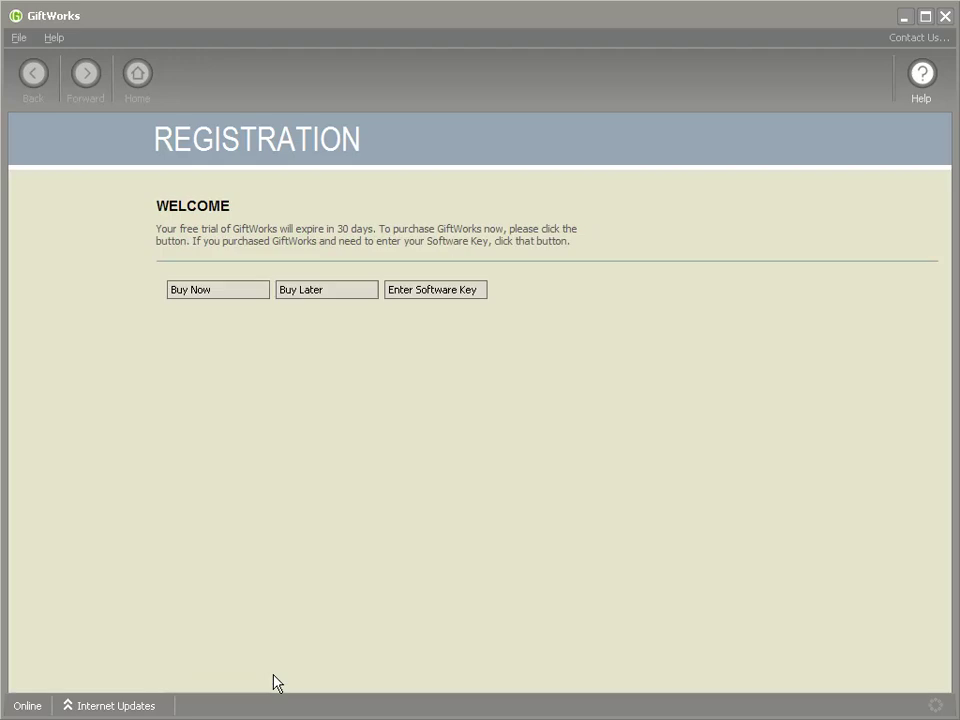
left_click(313, 292)
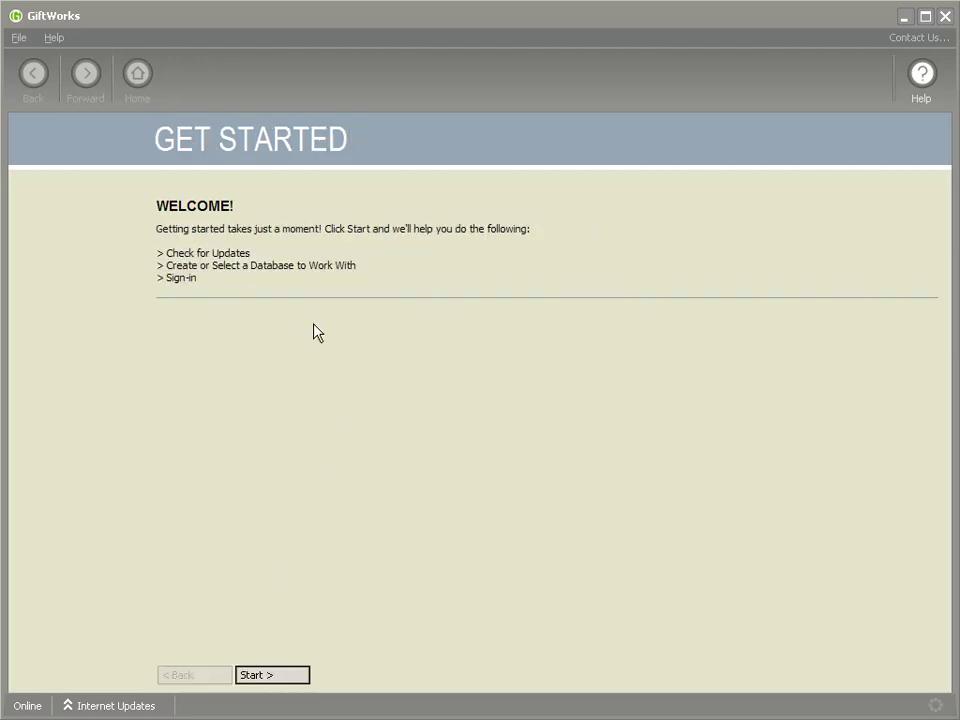
- Start getting started, skip the update check, and choose Use the sample database
left_click(280, 678)
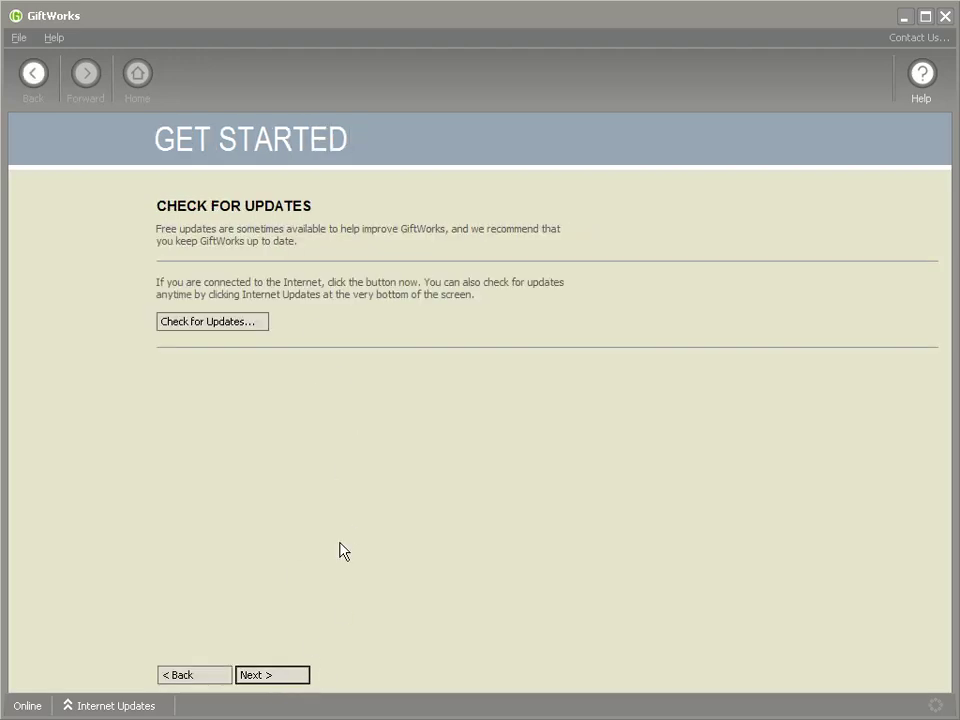
left_click(275, 678)
left_click(168, 397)
left_click(284, 678)
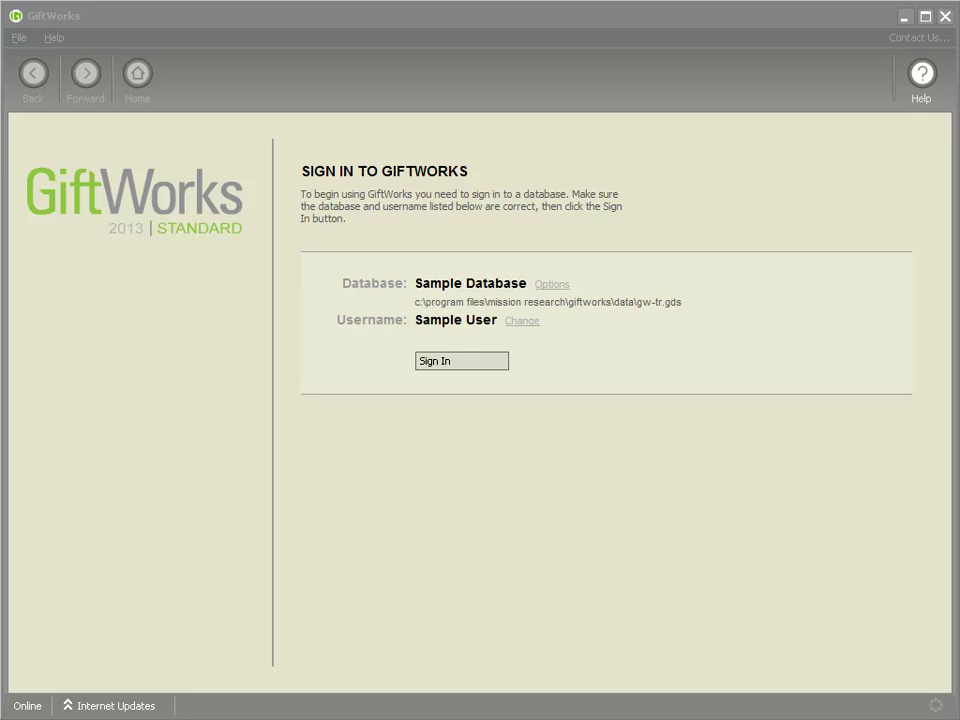
- Select existing database demo-database.gds from My Documents via Browse
left_click(553, 286)
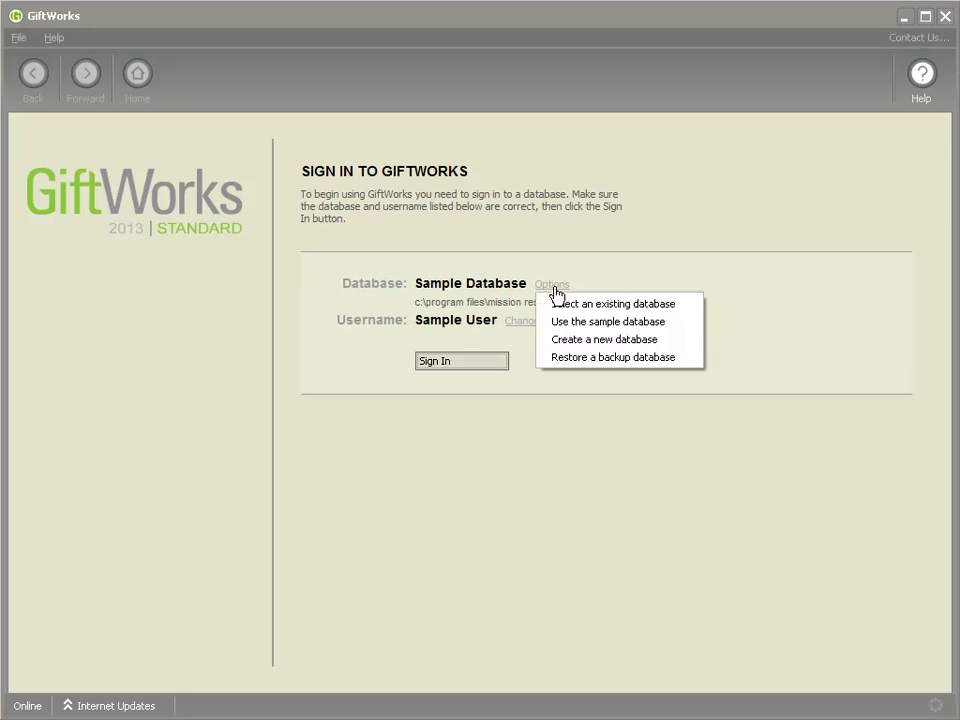
left_click(638, 305)
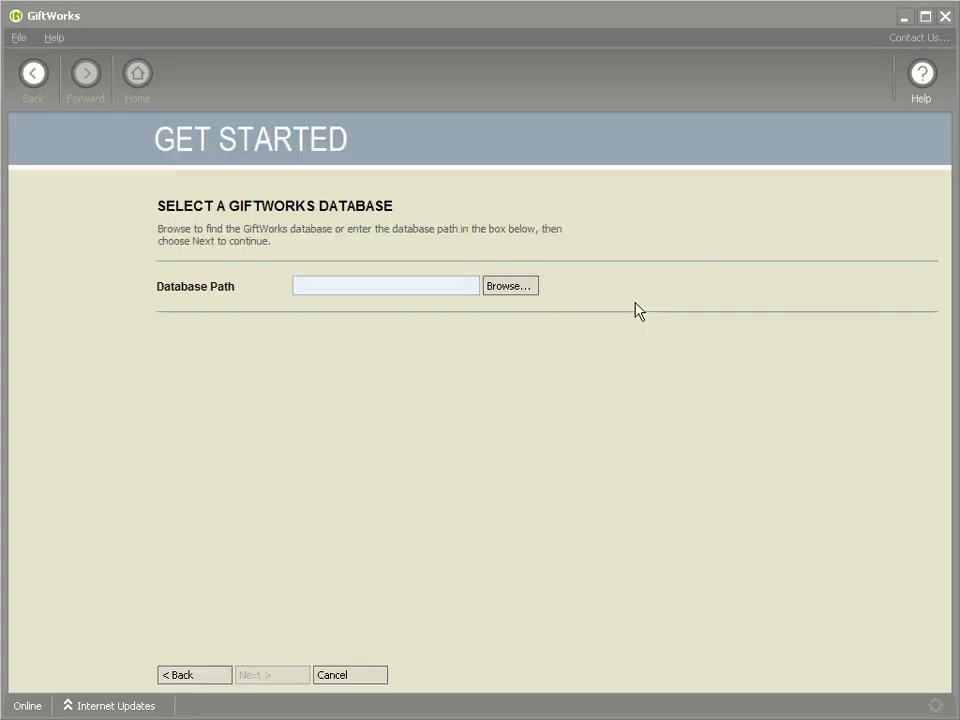
left_click(521, 291)
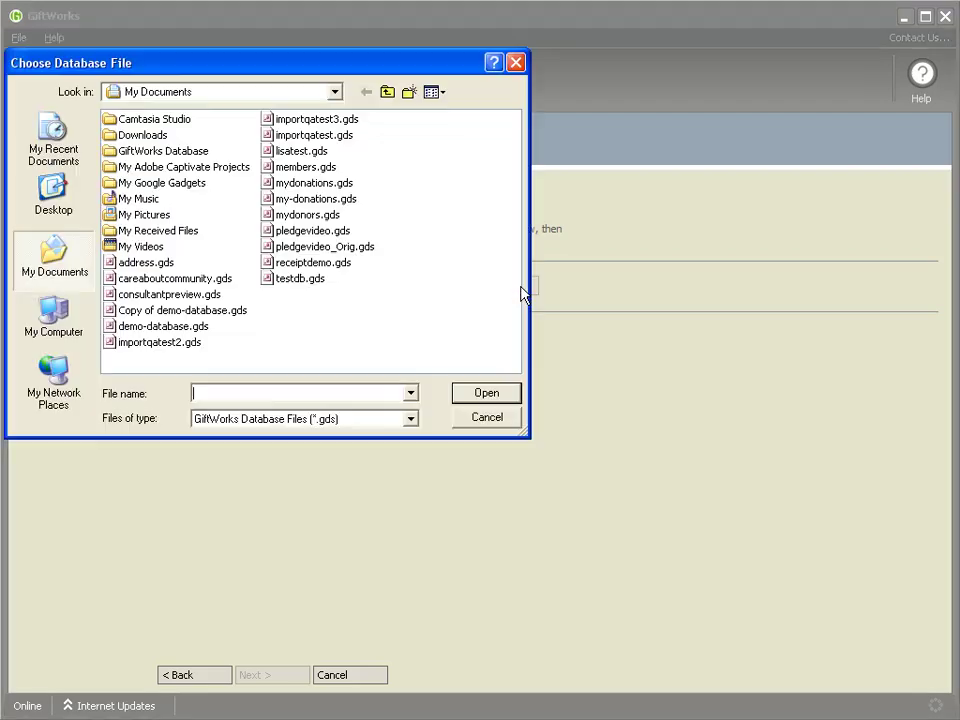
left_click(55, 263)
left_click(144, 328)
left_click(497, 395)
- Review the filled-in path, highlighting the demo-database.gds file name and the drive
left_click(302, 286)
left_click_drag(296, 286, 321, 290)
left_click(401, 286)
mouse_move(443, 286)
left_mouse_down()
mouse_move(497, 294)
mouse_move(457, 290)
left_mouse_up()
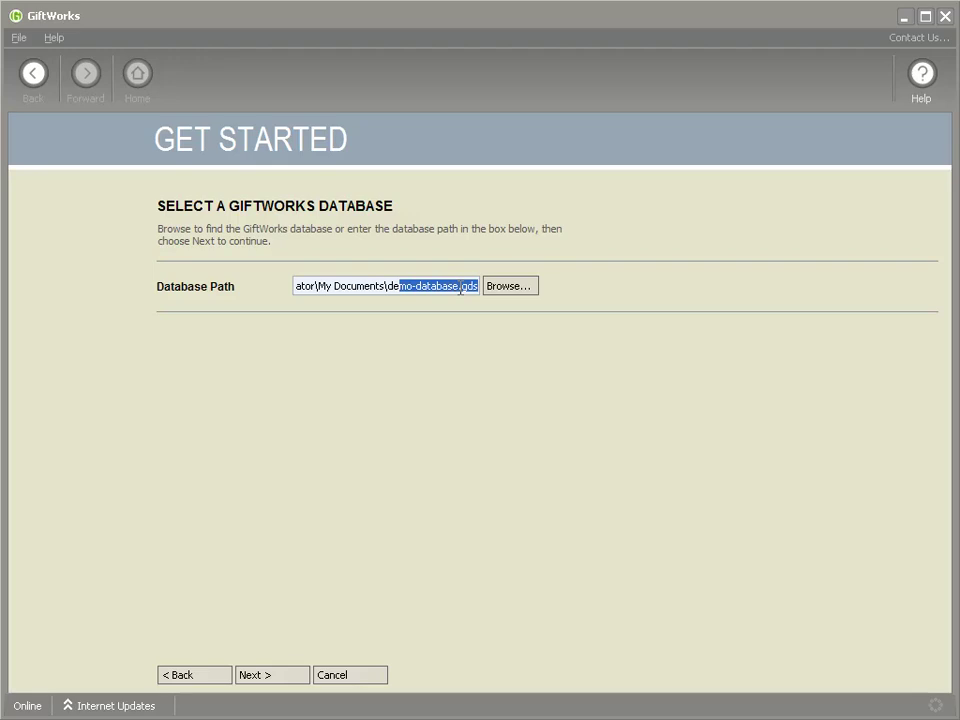
left_click(390, 285)
double_click(396, 285)
left_click(389, 285)
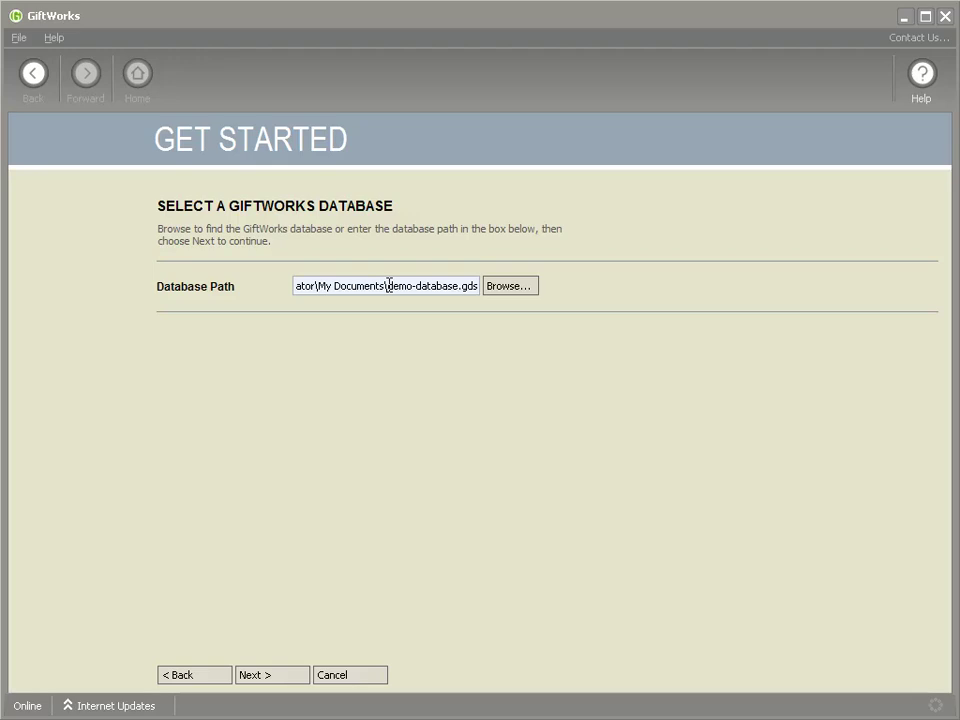
left_click_drag(389, 285, 305, 288)
double_click(305, 288)
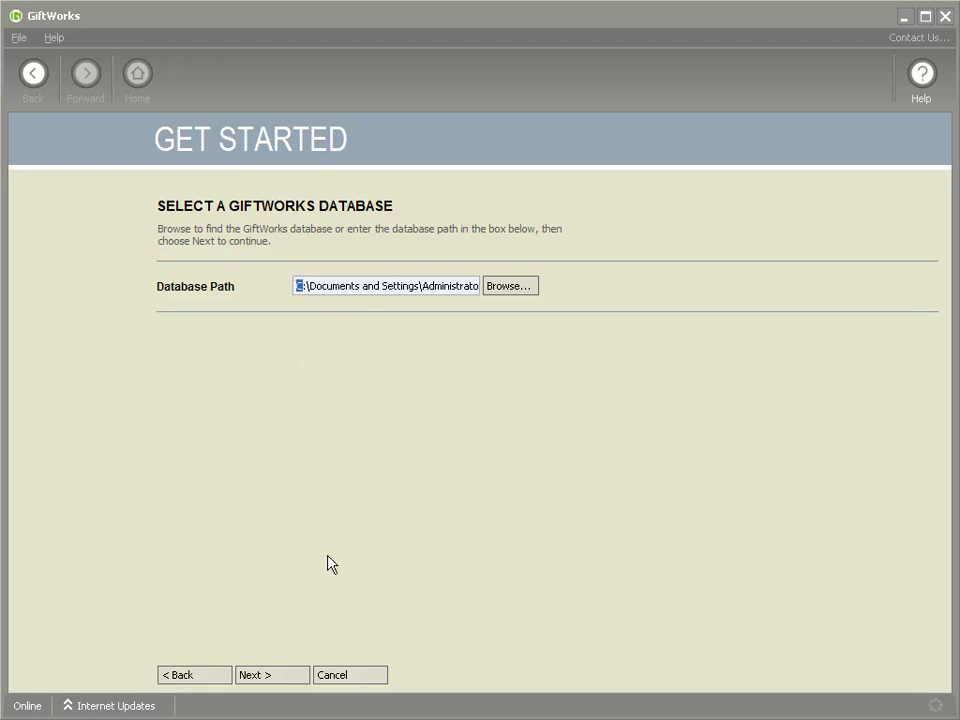
- Keep the database path, choose the Demo Database's own user account, and sign in
left_click(284, 676)
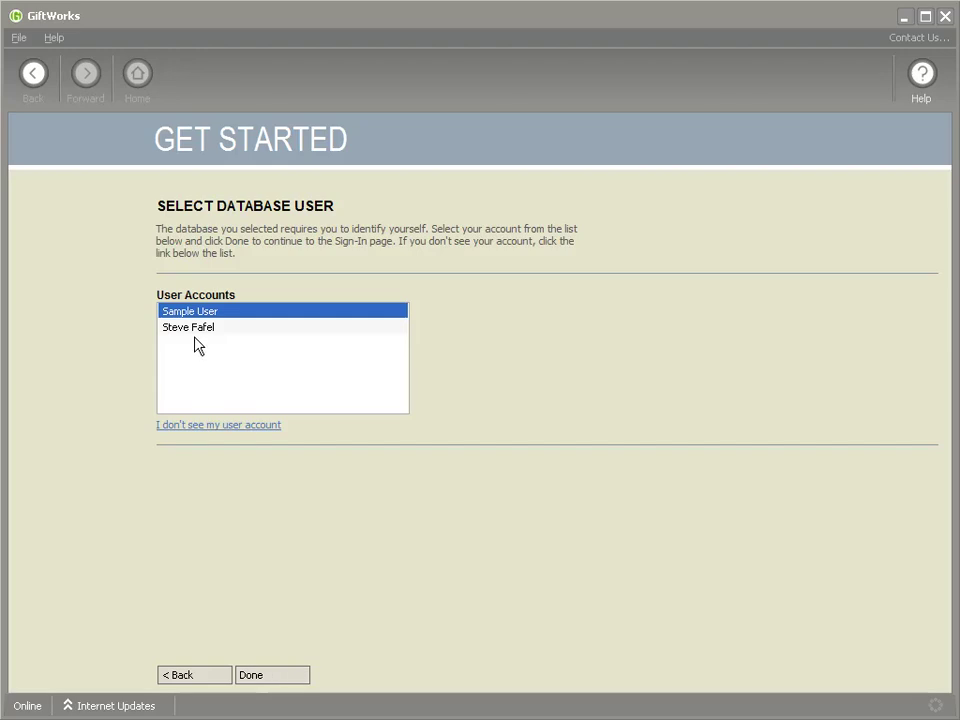
left_click(187, 328)
left_click(262, 680)
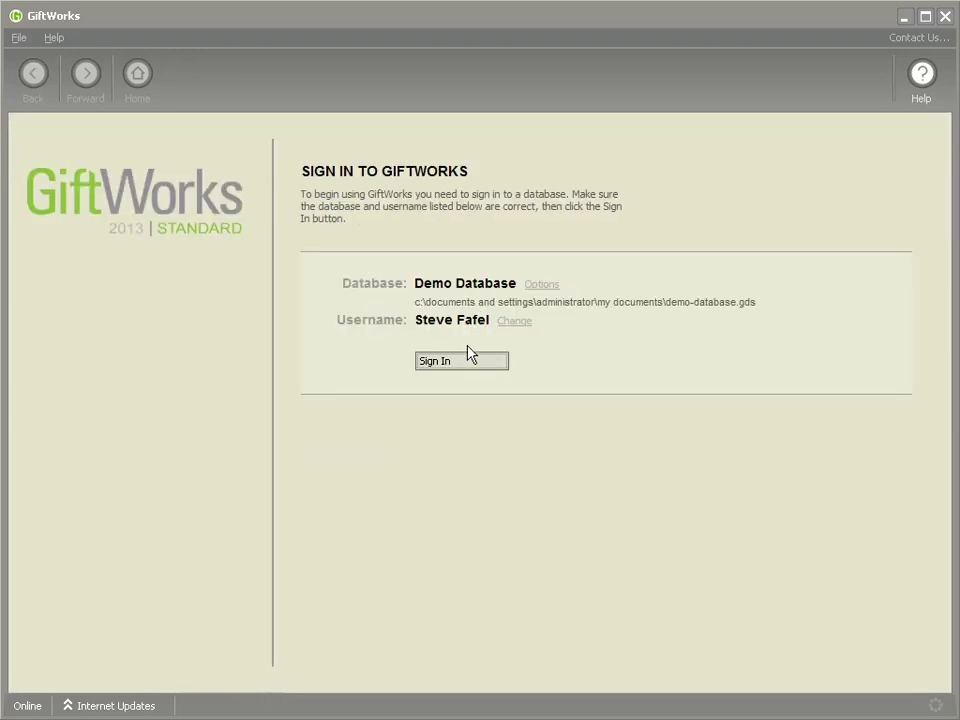
left_click(459, 363)
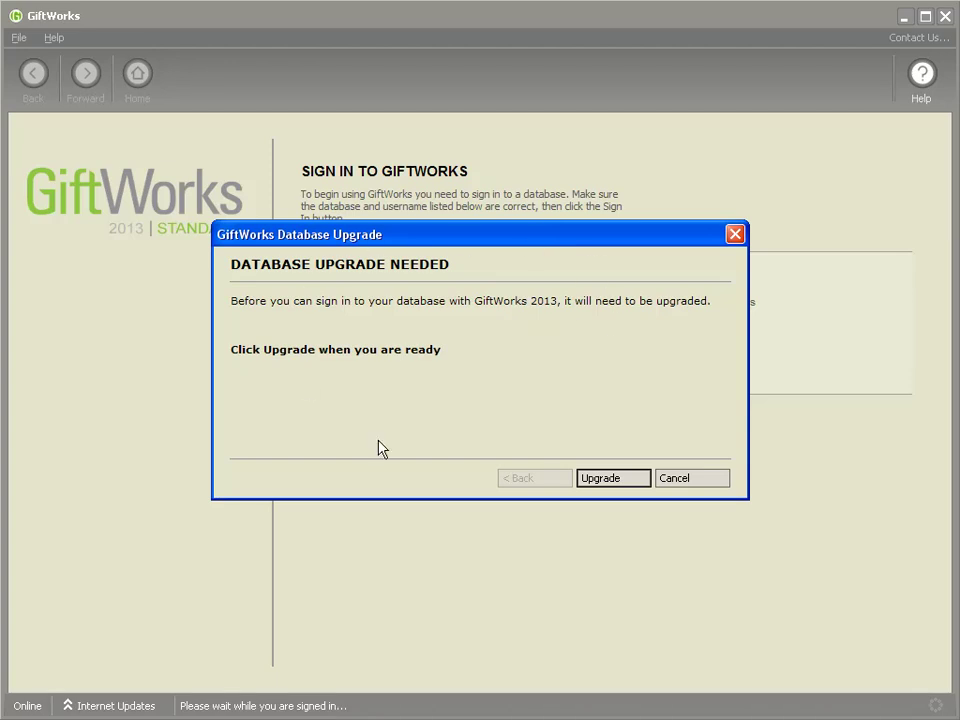
- Approve the Demo Database upgrade to GiftWorks 2013 and let sign-in proceed
left_click(614, 482)
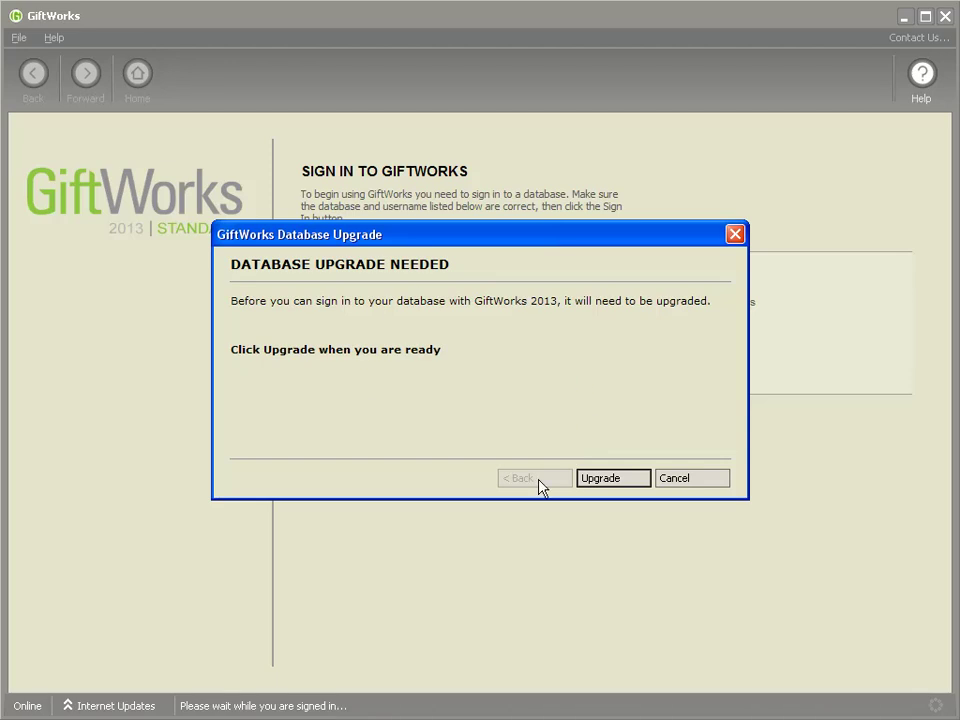
left_click(612, 478)
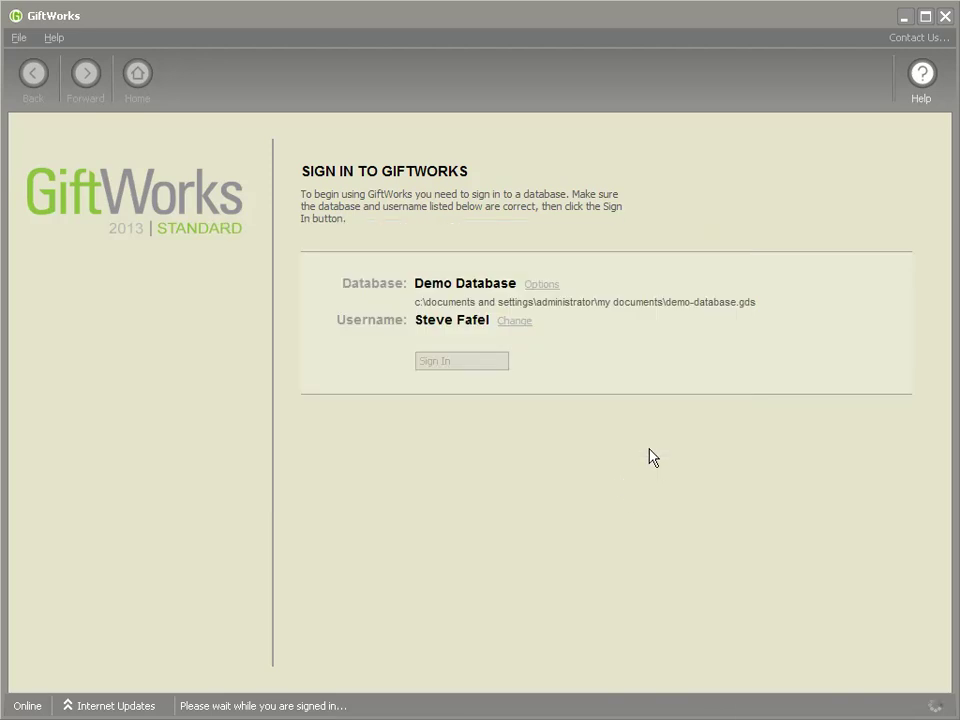